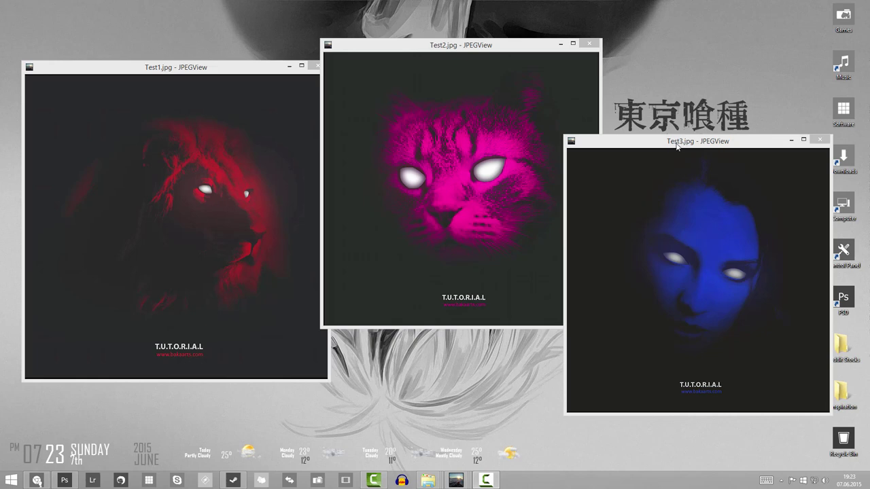
- Bring the album cover full-screen in Photoshop with rulers hidden, then open the Animals photo folder
drag(624, 146, 611, 158)
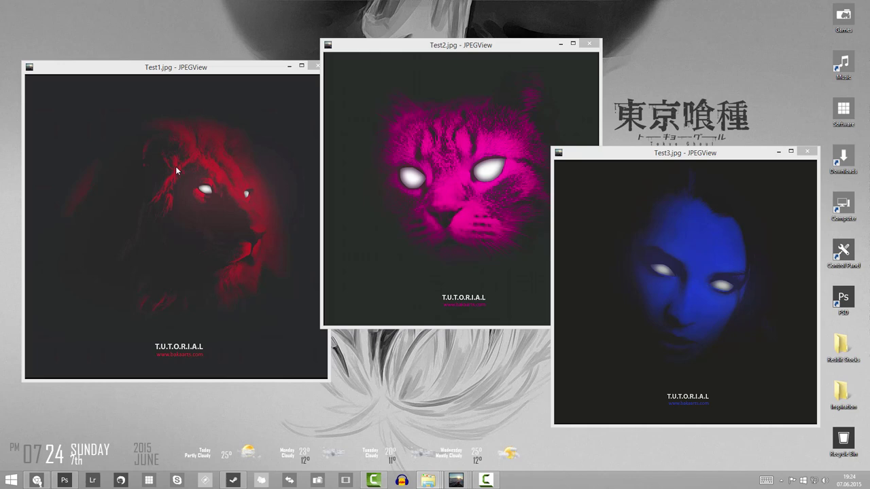
key(alt+Tab)
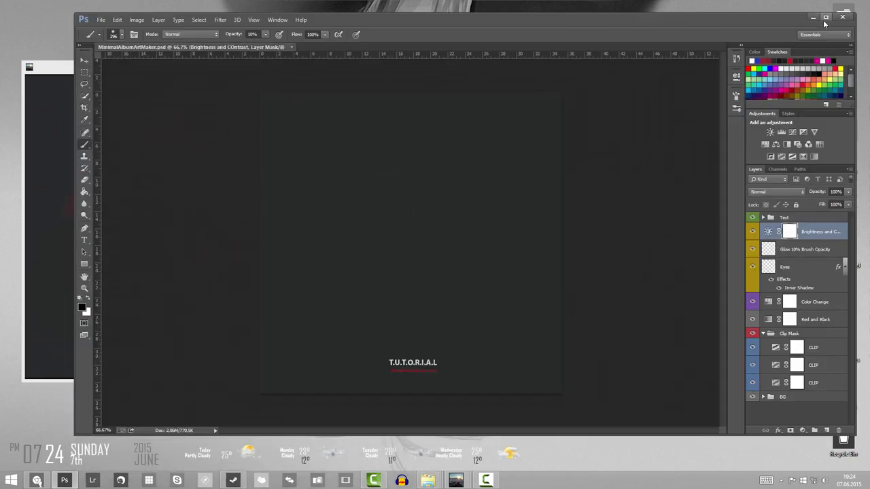
click(825, 19)
key(ctrl+r)
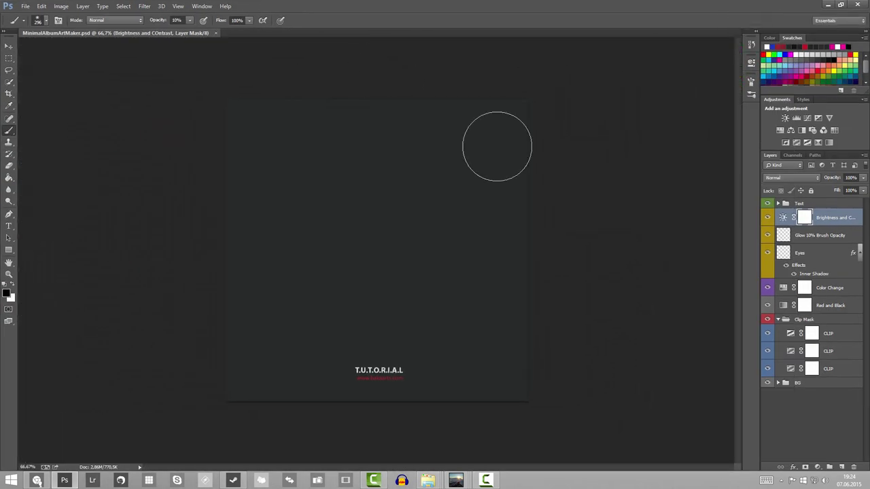
click(784, 217)
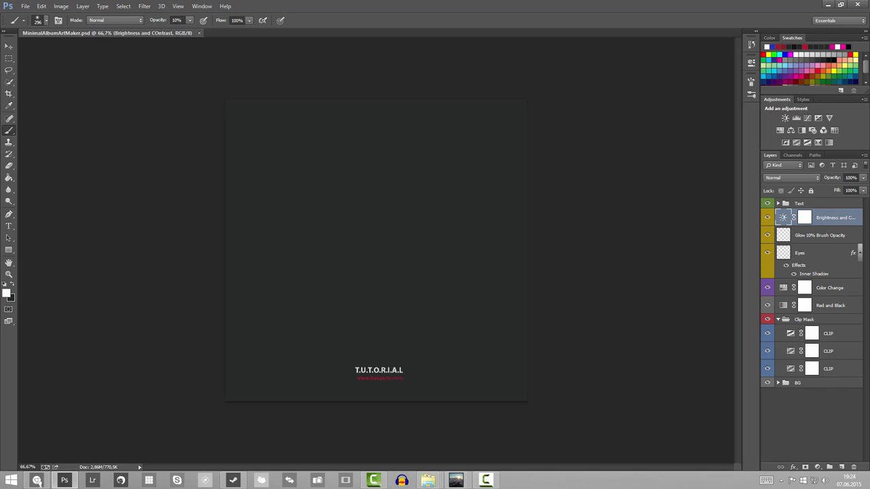
click(430, 480)
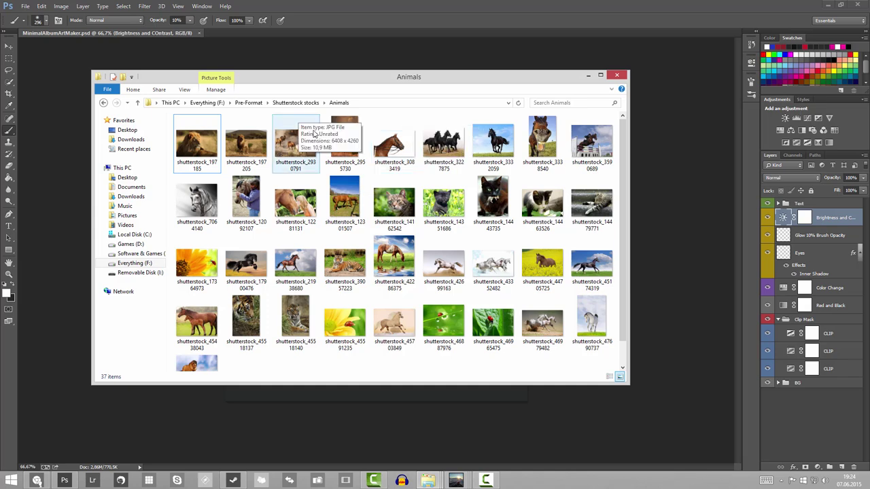
- Preview the tiger, lion and horse photos, then select the tabby cat photo shutterstock_14162542
double_click(294, 312)
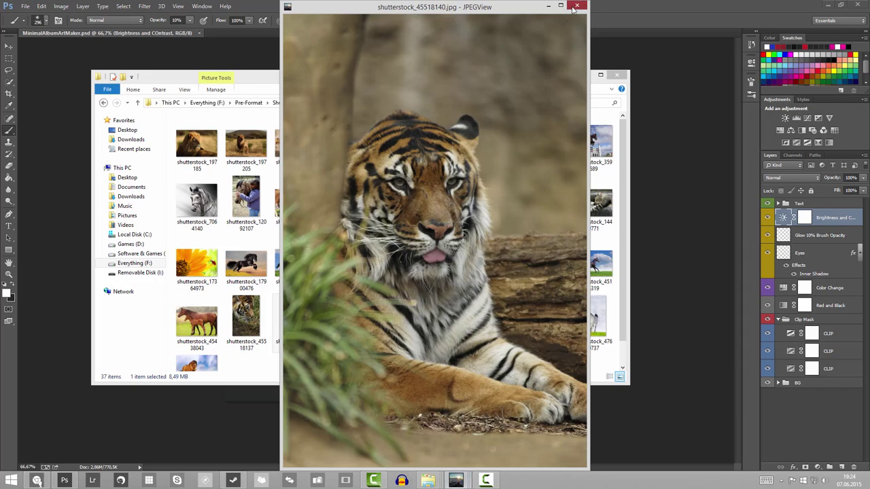
click(575, 7)
double_click(204, 143)
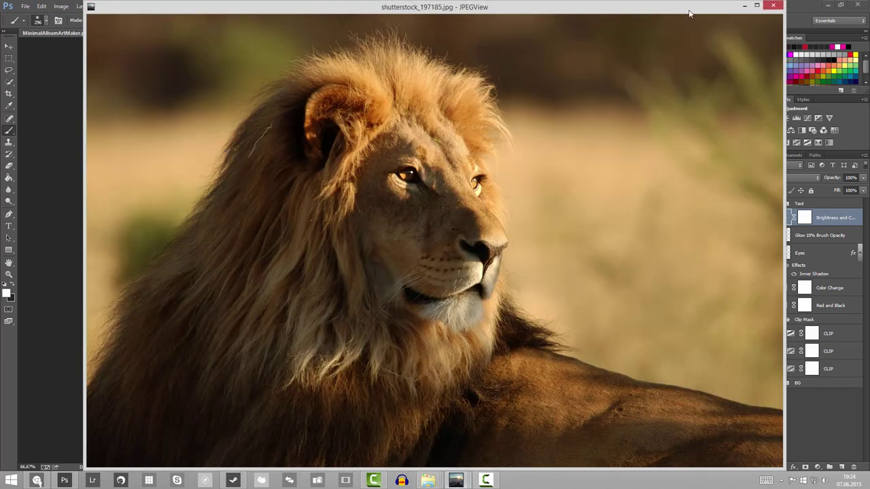
click(773, 6)
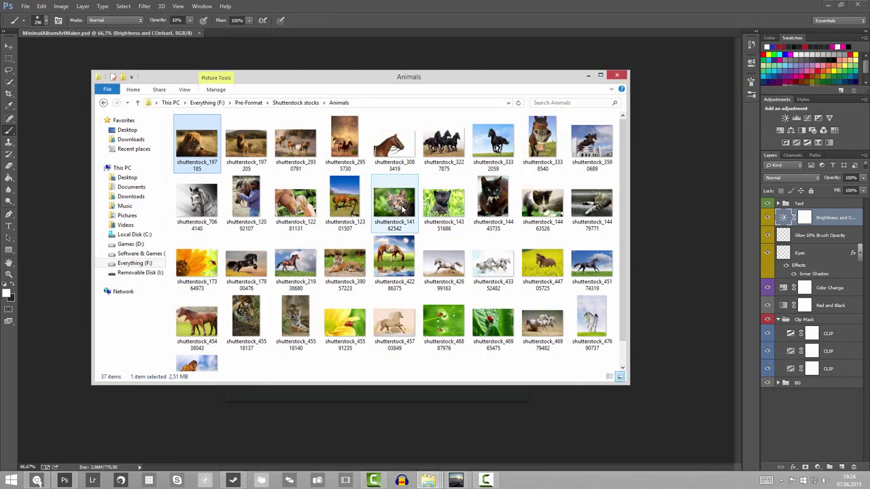
click(548, 136)
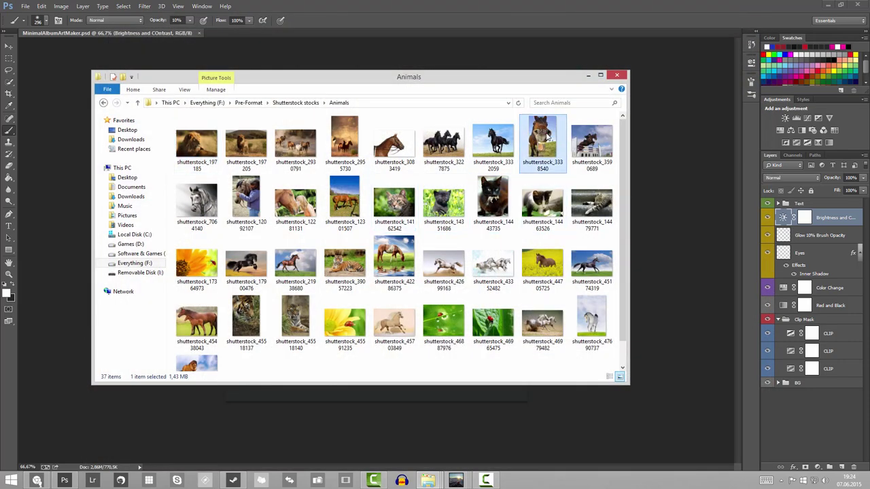
double_click(547, 136)
click(579, 5)
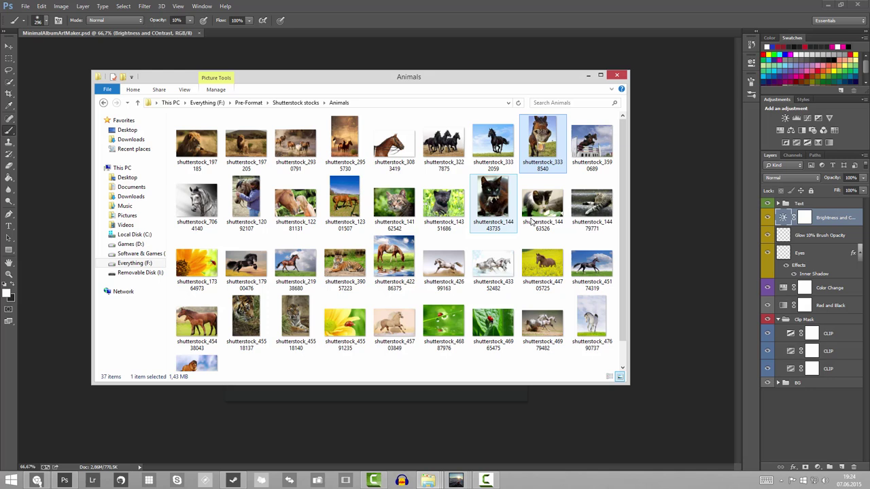
click(378, 209)
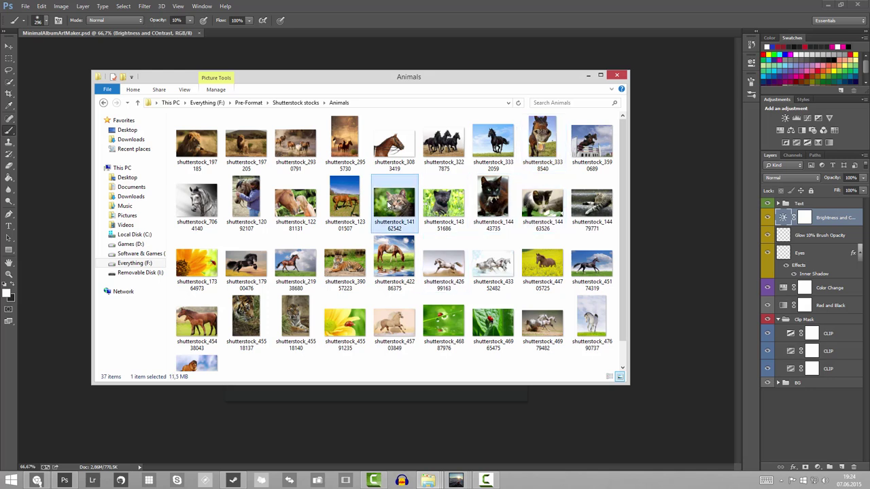
- Open shutterstock_14162542.jpg in Photoshop and draw a closed Lasso selection around the cat's head
drag(396, 205, 696, 350)
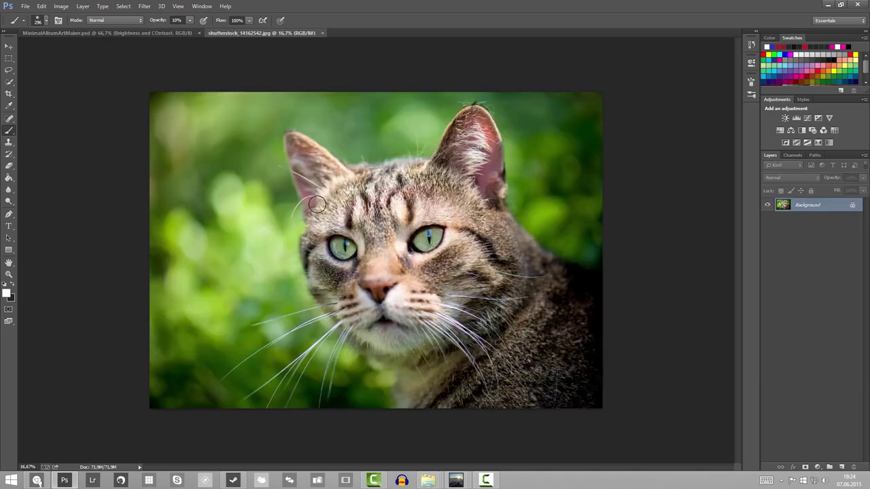
drag(9, 71, 30, 73)
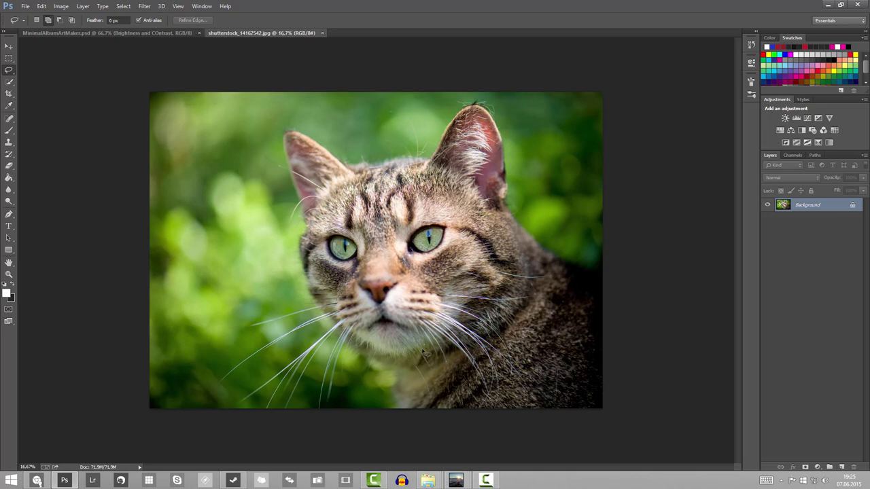
mouse_move(423, 351)
mouse_down()
mouse_move(503, 292)
mouse_move(518, 244)
mouse_move(502, 137)
mouse_move(487, 116)
mouse_move(465, 107)
mouse_move(432, 163)
mouse_move(384, 172)
mouse_move(344, 172)
mouse_move(292, 138)
mouse_move(292, 176)
mouse_move(309, 231)
mouse_move(303, 260)
mouse_up()
drag(312, 290, 340, 327)
drag(406, 353, 406, 353)
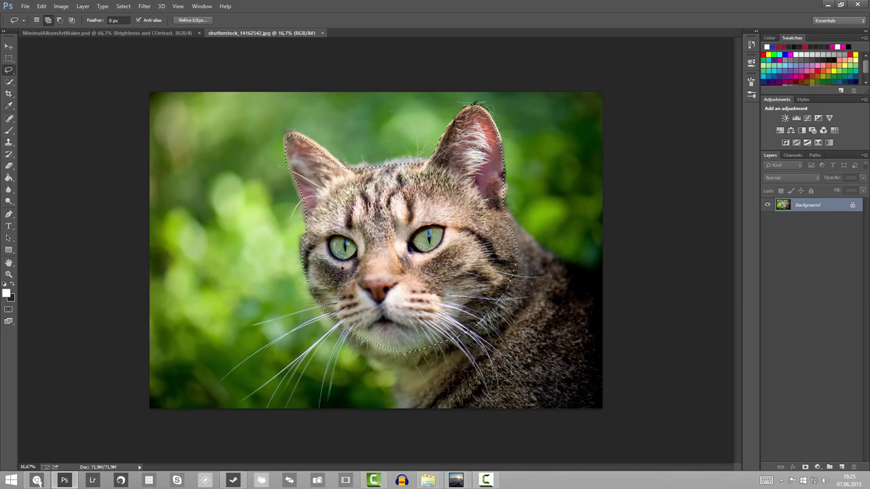
- Mask the cat head and feather its edge to about 335 px, outputting to a new layer
click(805, 467)
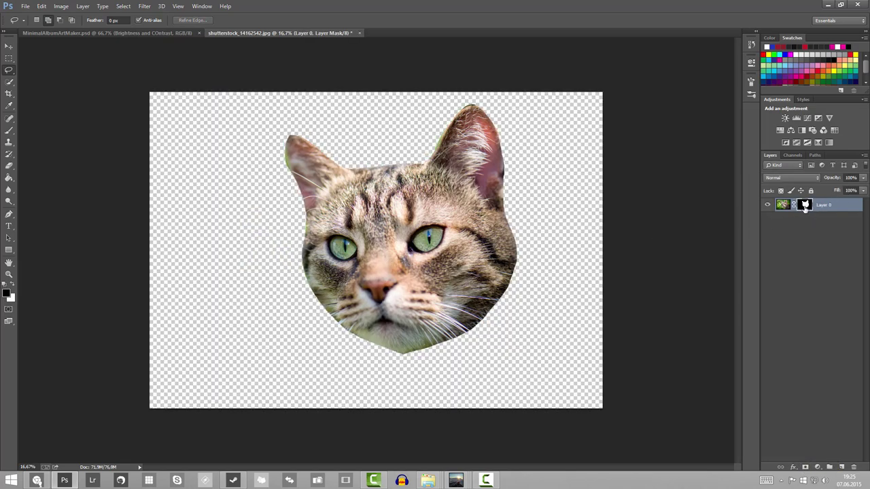
double_click(805, 206)
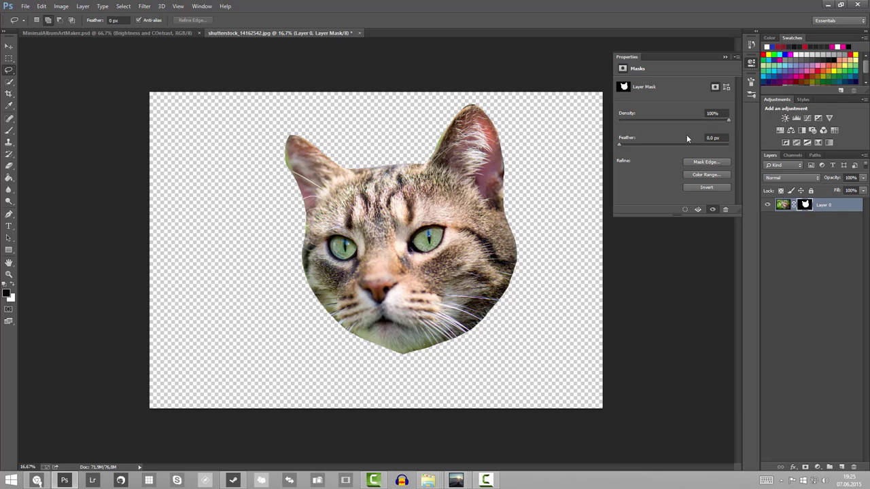
click(705, 163)
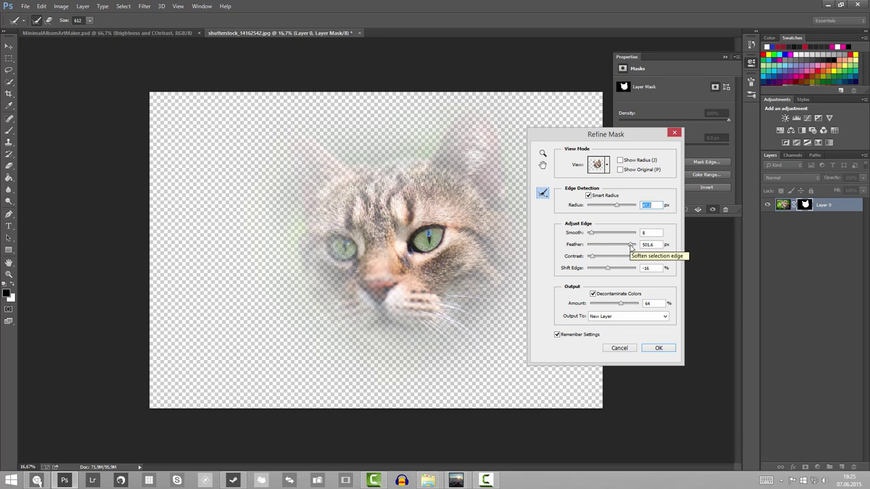
drag(631, 247, 627, 248)
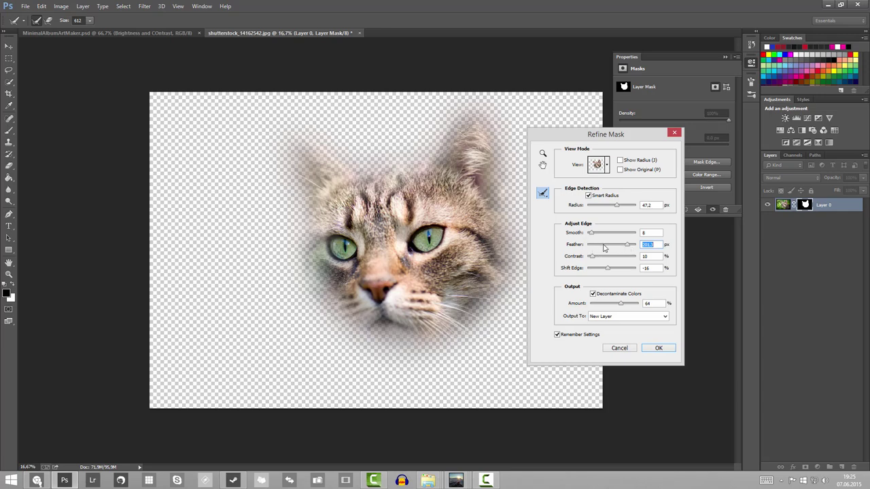
drag(628, 248, 631, 248)
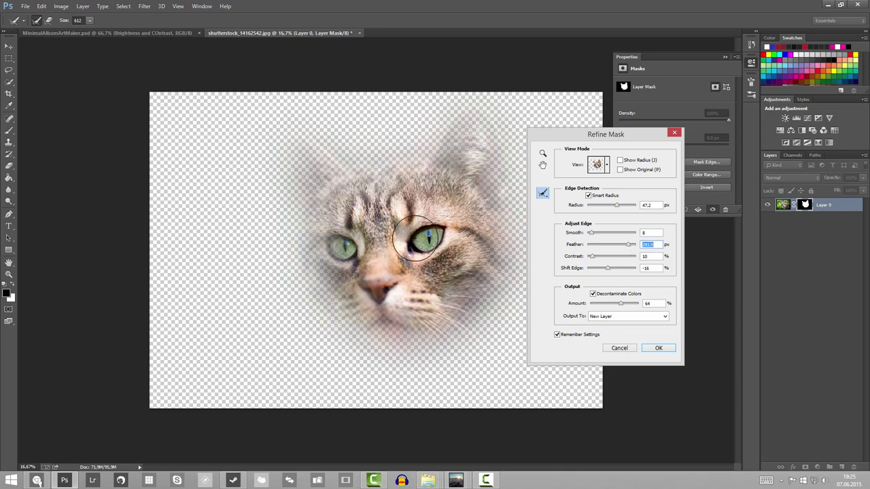
drag(628, 248, 630, 250)
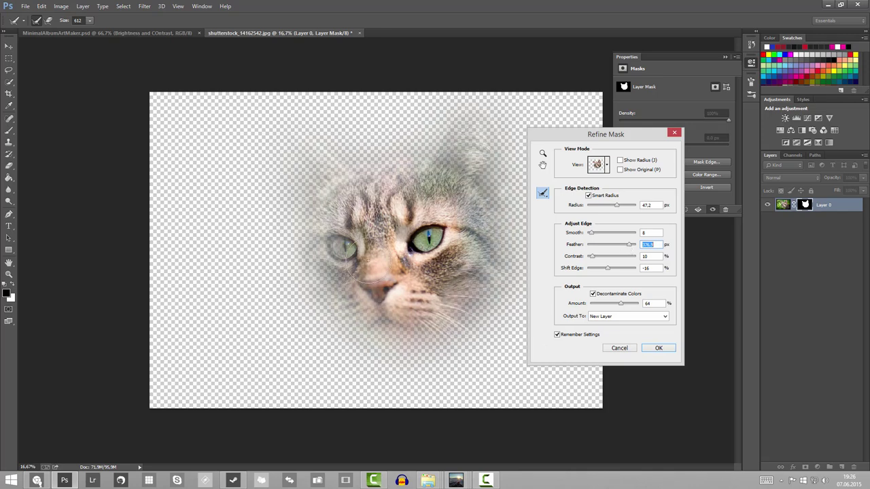
click(659, 348)
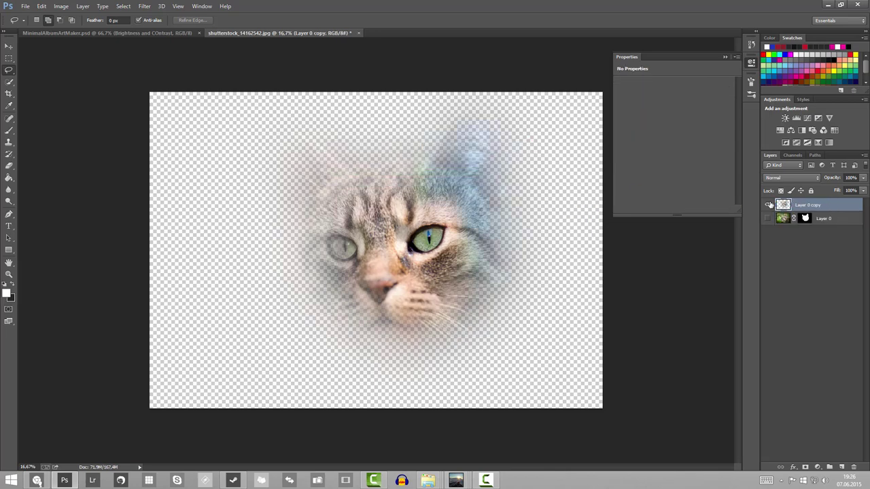
- Select the whole feathered cat layer for copying
click(768, 206)
click(768, 205)
key(ctrl+a)
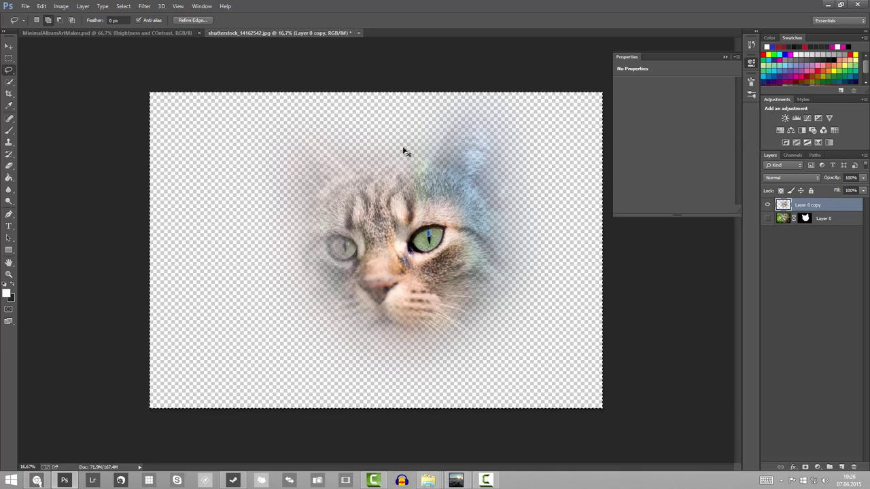
- Add Layer 1 to the album cover's Clip Mask group, below the three CLIP layers
click(128, 34)
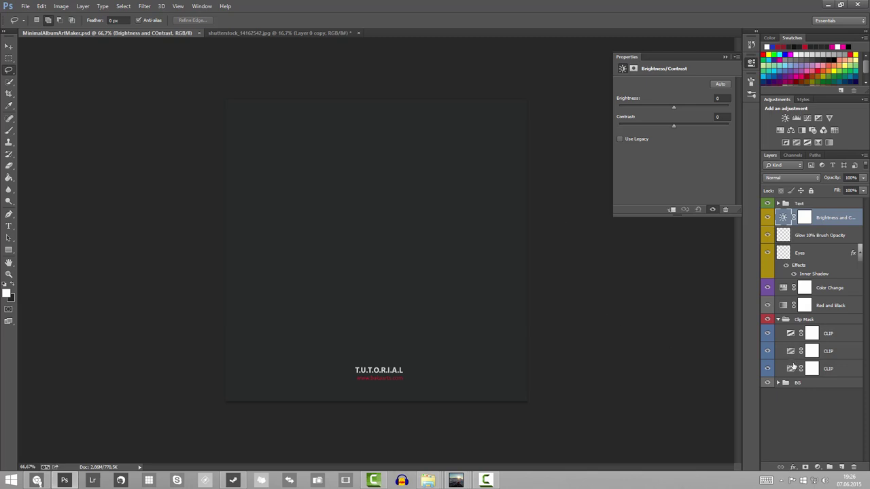
click(809, 321)
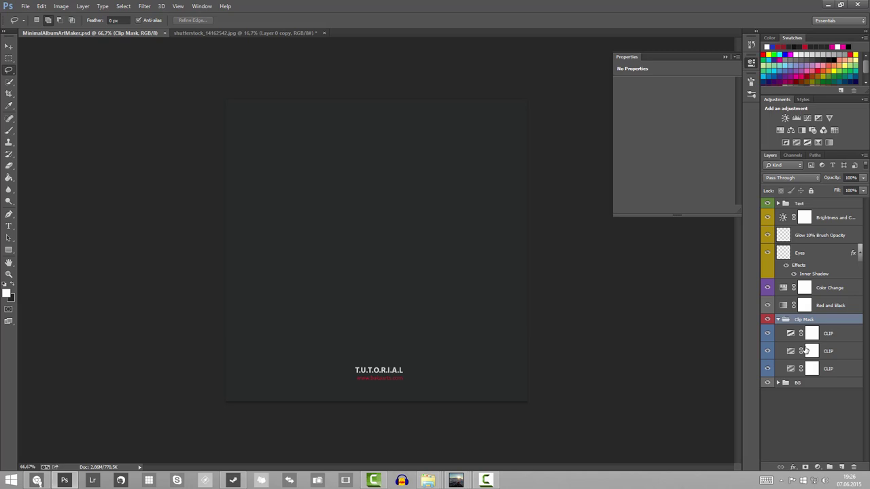
click(841, 468)
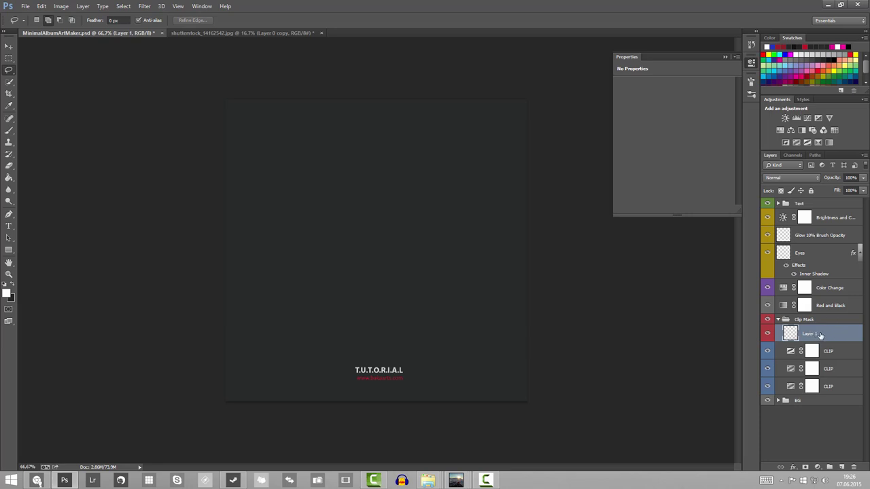
drag(822, 336, 827, 384)
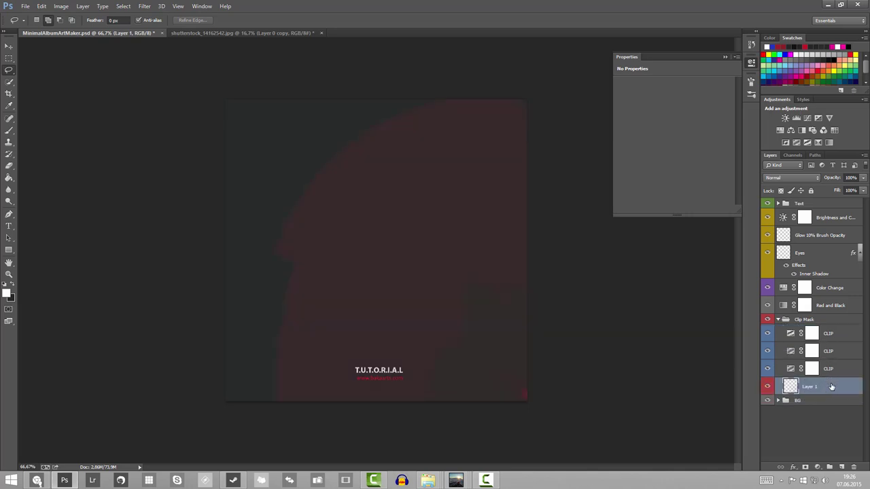
- Convert Layer 1 to a smart object and start free-transforming it, zoomed out to fit
right_click(831, 386)
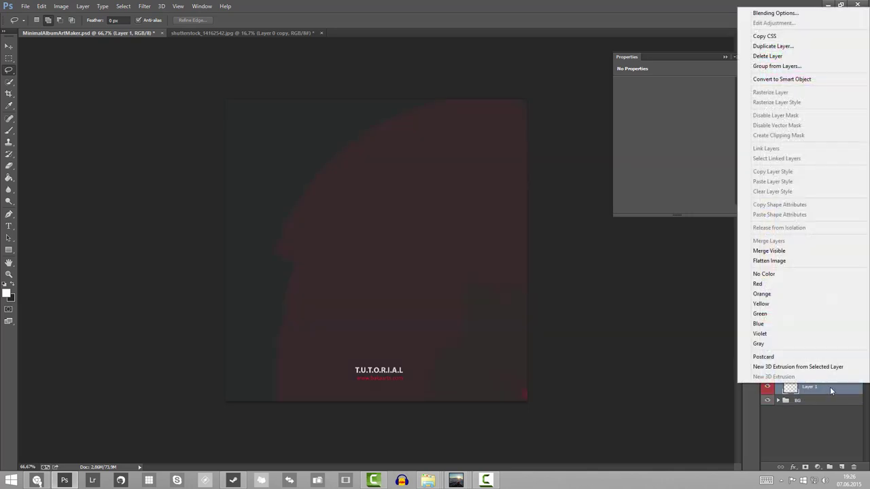
click(796, 79)
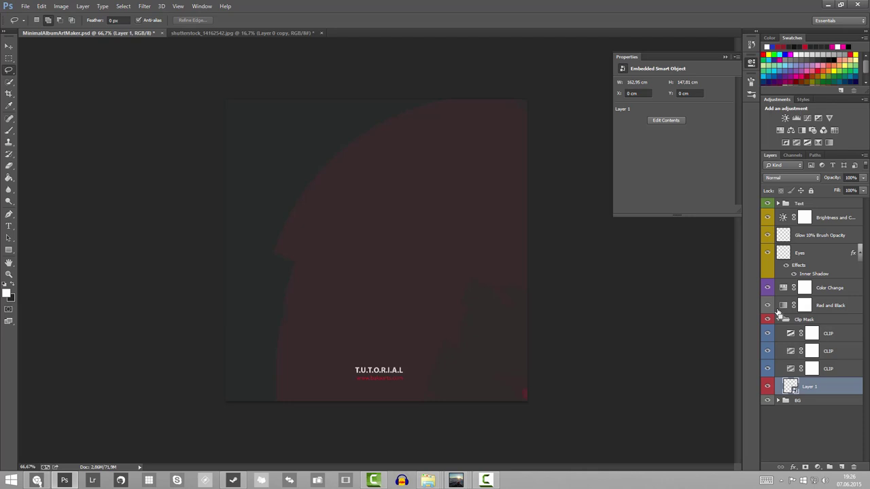
key(ctrl+t)
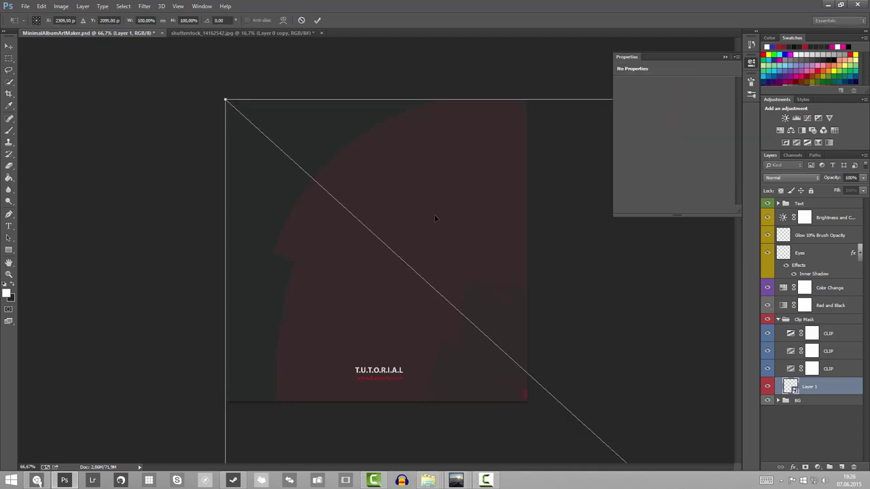
key(ctrl+0)
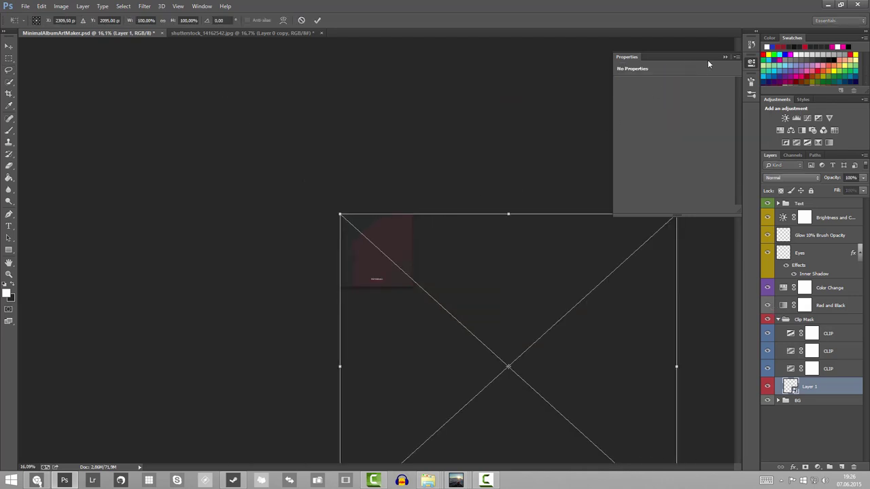
click(725, 57)
key(ctrl+minus)
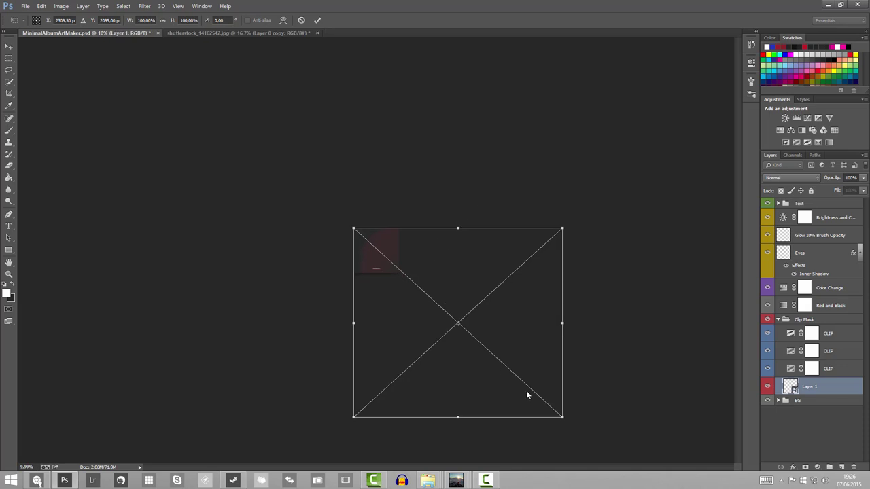
- Scale the cat photo to about 27% and centre its head on the square cover
drag(562, 417, 411, 267)
scroll(377, 251, up, 10)
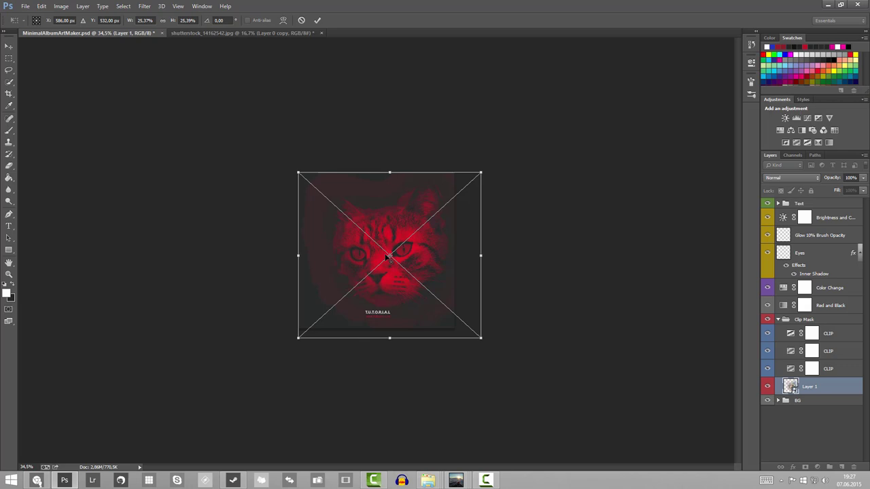
drag(458, 289, 435, 270)
drag(557, 402, 586, 428)
drag(492, 305, 477, 295)
key(l)
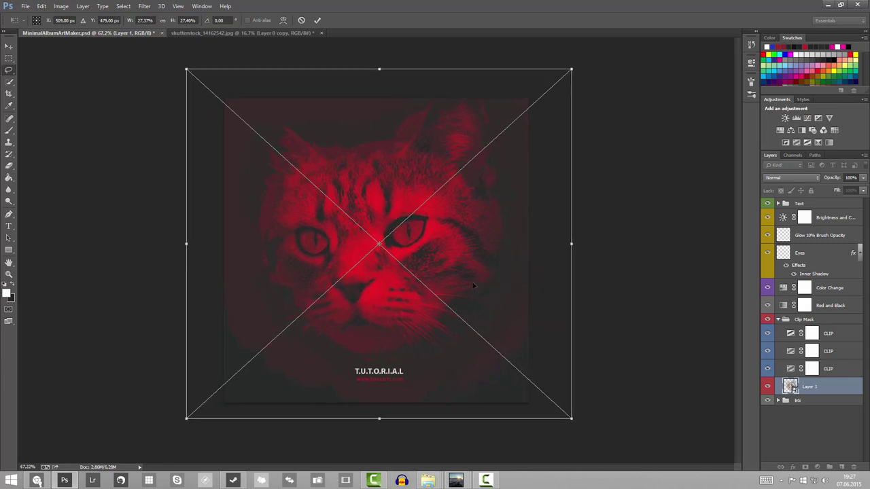
key(Return)
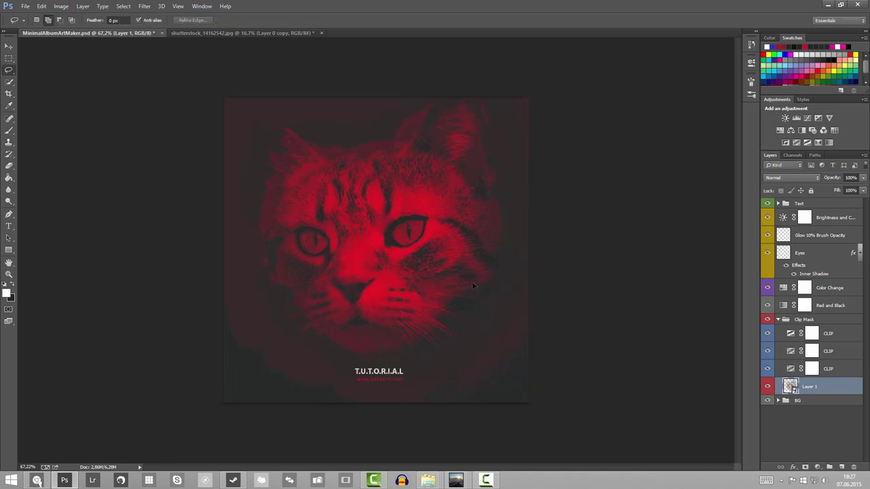
- Clip the three CLIP layers to Layer 1, reselect Layer 1, and view the Test1.jpg reference
click(841, 369)
shift+click(838, 354)
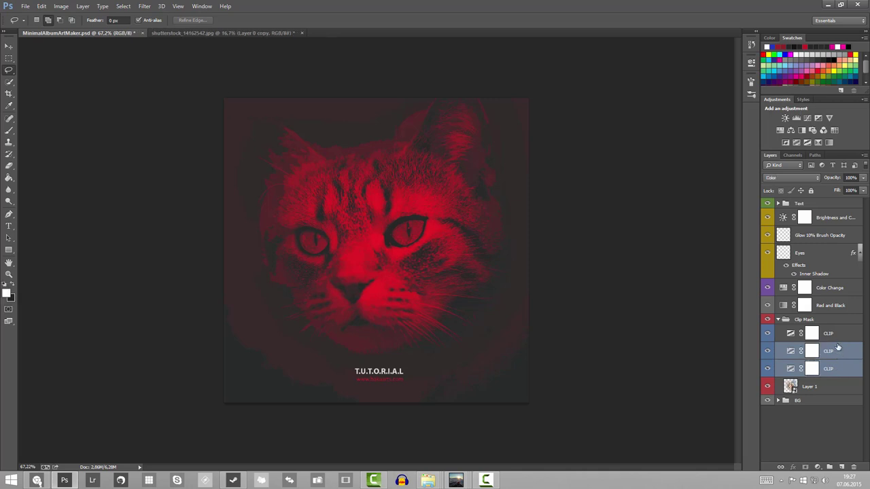
shift+click(838, 335)
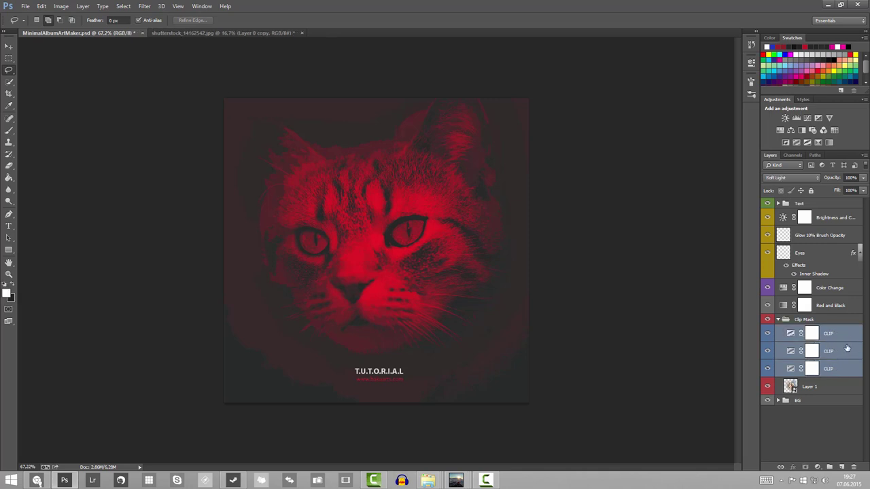
right_click(844, 372)
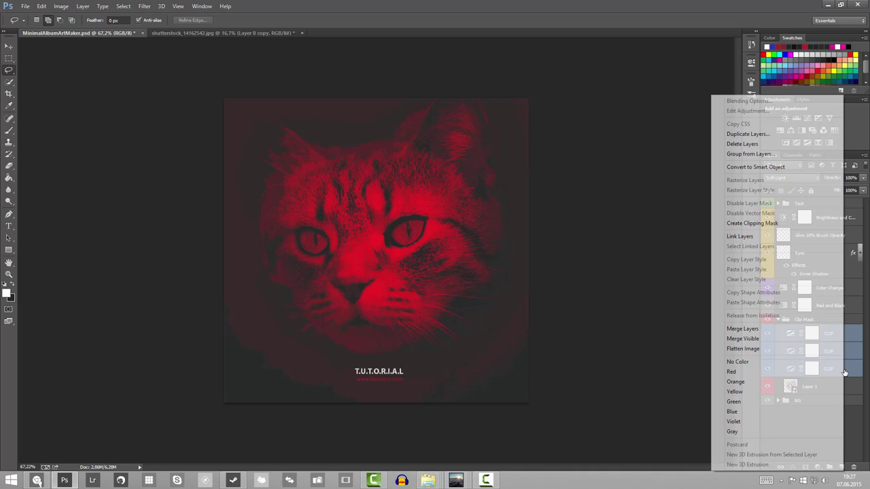
click(776, 224)
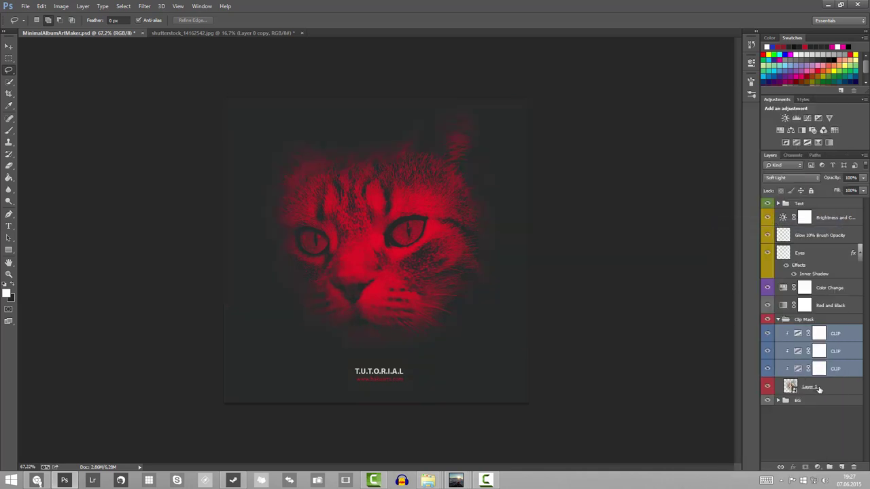
click(815, 388)
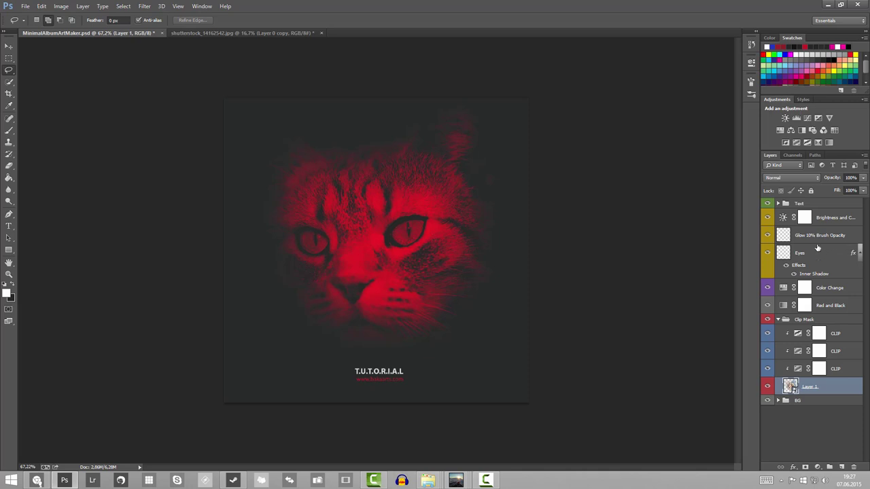
key(alt+Tab)
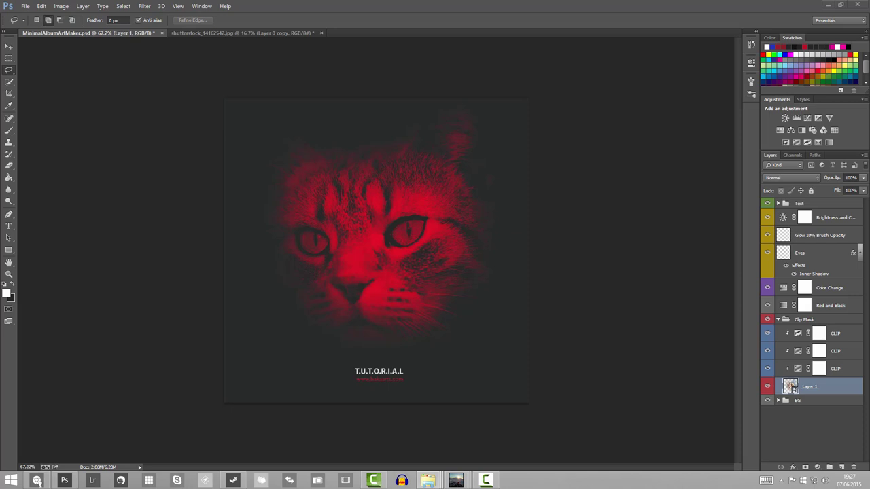
click(650, 15)
key(alt+Tab)
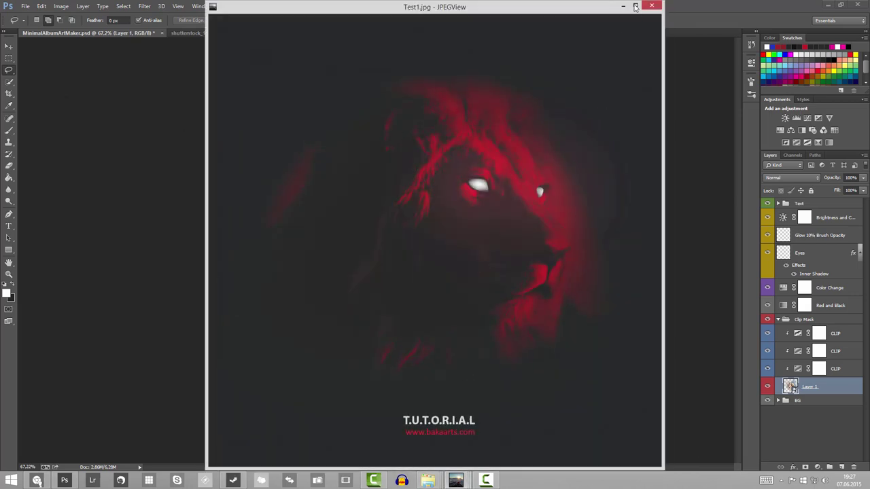
drag(662, 4, 577, 115)
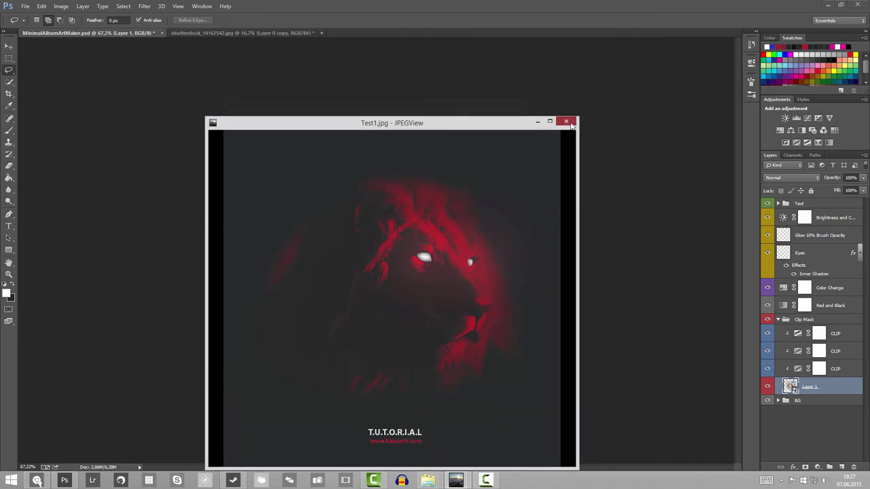
click(767, 239)
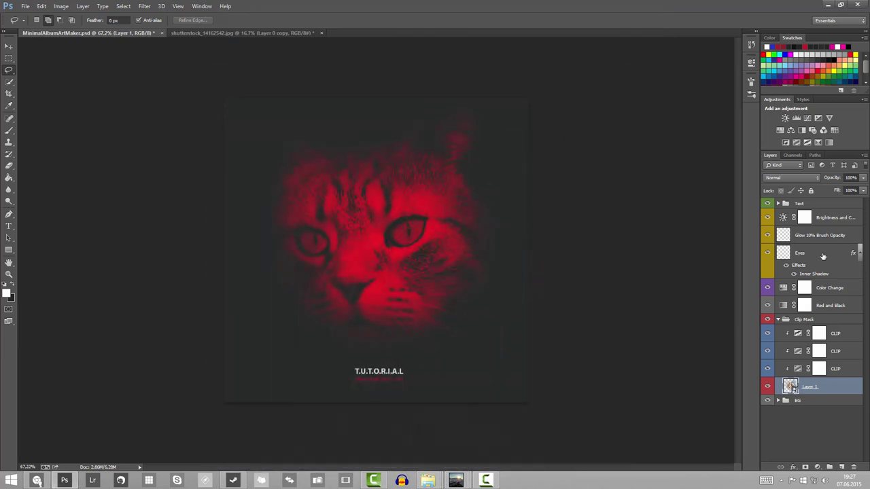
click(825, 255)
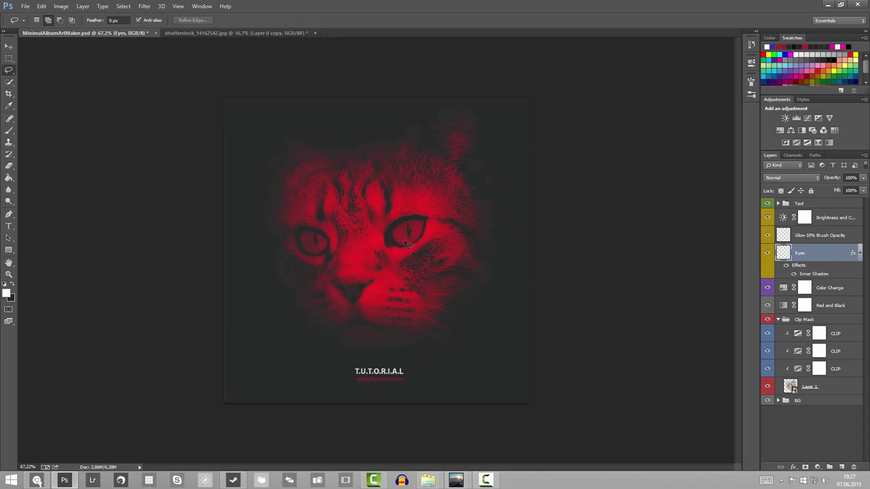
- Zoom in and lasso both of the cat's eyes as one combined selection
scroll(421, 228, up, 5)
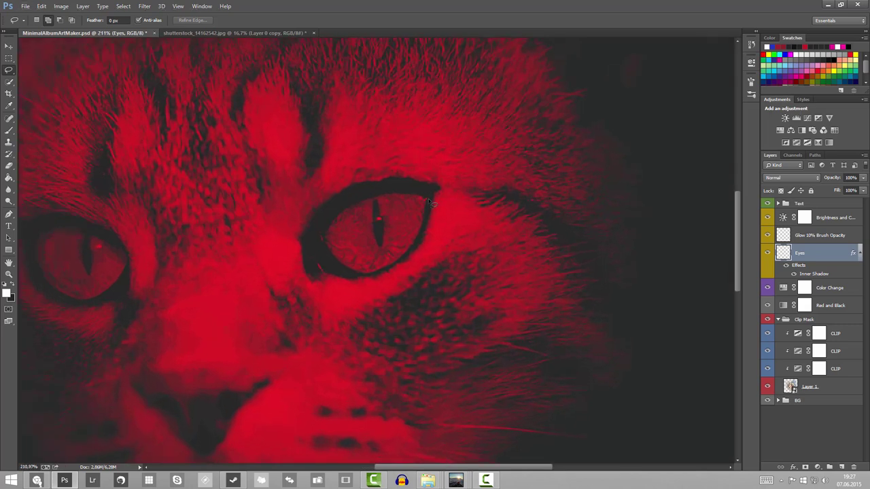
mouse_move(428, 198)
mouse_down()
mouse_move(420, 234)
mouse_move(397, 265)
mouse_move(363, 274)
mouse_move(331, 265)
mouse_move(320, 229)
mouse_move(333, 212)
mouse_move(354, 199)
mouse_move(434, 196)
mouse_up()
mouse_move(126, 253)
mouse_down()
mouse_move(68, 224)
mouse_move(34, 233)
mouse_move(32, 244)
mouse_move(126, 252)
mouse_move(61, 229)
mouse_move(39, 244)
mouse_move(54, 291)
mouse_move(78, 302)
mouse_move(105, 303)
mouse_move(132, 275)
mouse_move(127, 252)
mouse_up()
- Fill both eye selections with white at 100% opacity, then deselect
click(9, 130)
scroll(399, 242, down, 2)
scroll(429, 204, down, 1)
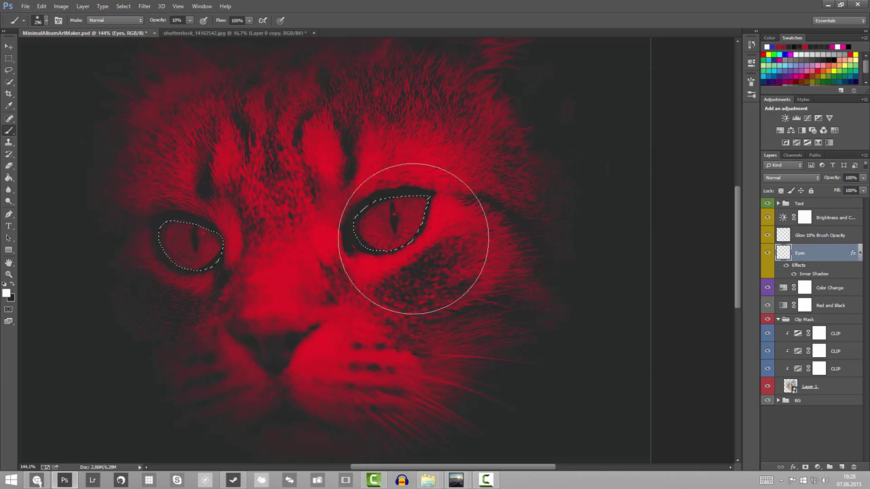
key(0)
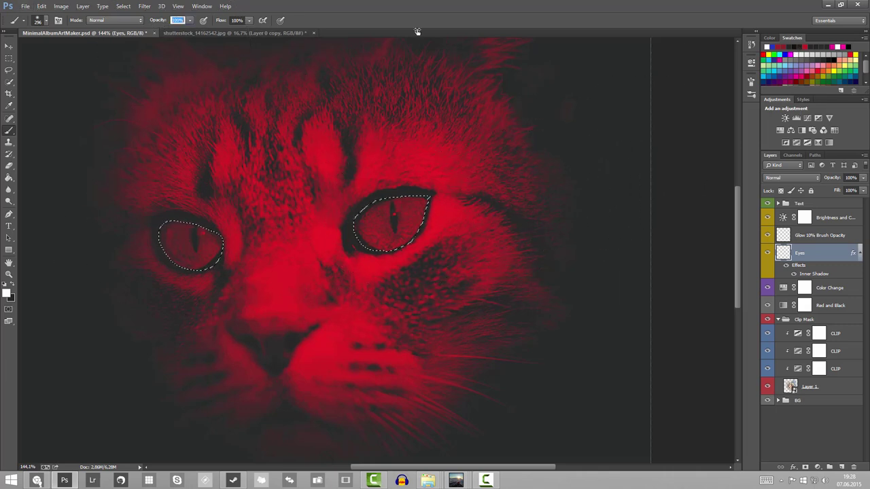
key(alt+BackSpace)
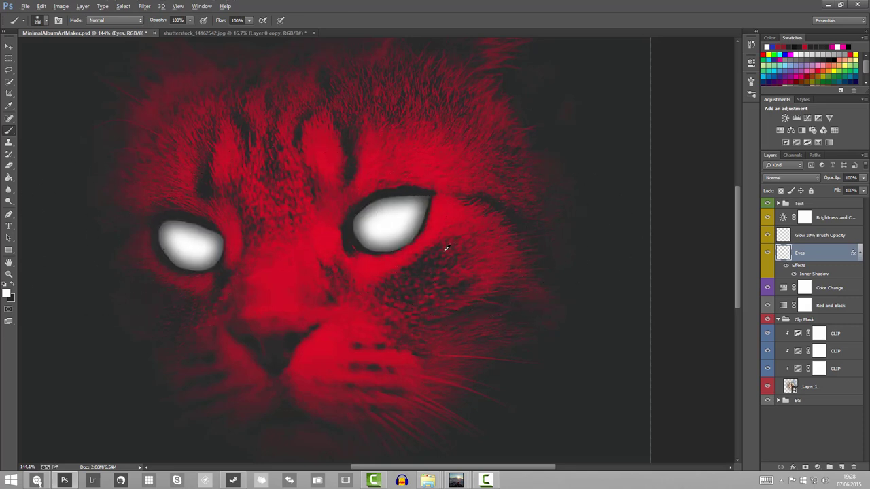
scroll(448, 248, down, 5)
key(ctrl+d)
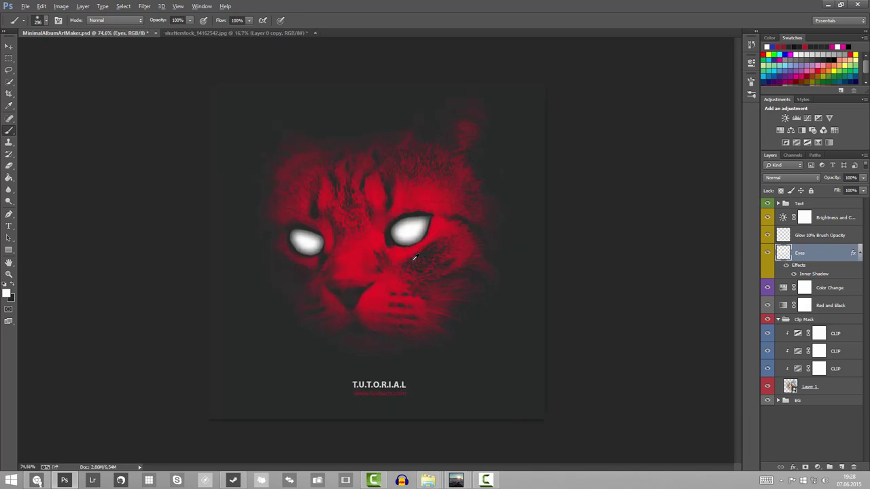
- On the Glow 10% Brush Opacity layer, dab both eyes at 10% and paint red between them
click(815, 235)
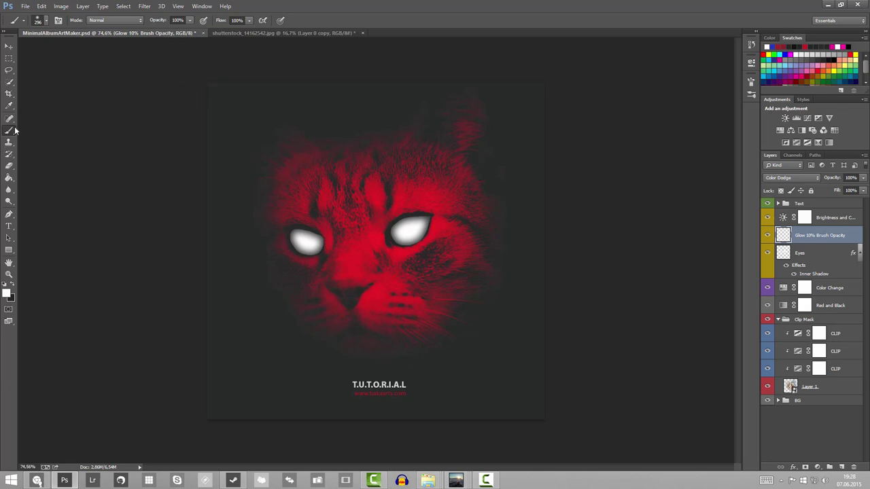
key(1)
key(1)
click(178, 21)
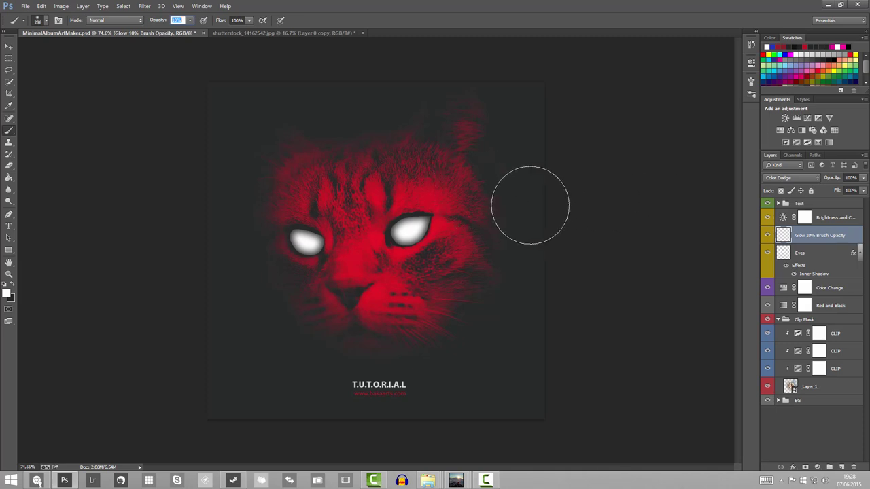
click(408, 229)
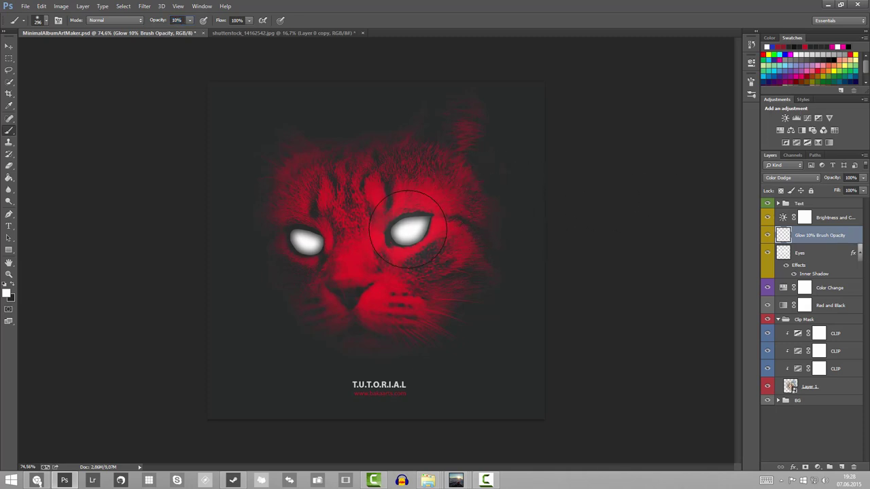
click(306, 239)
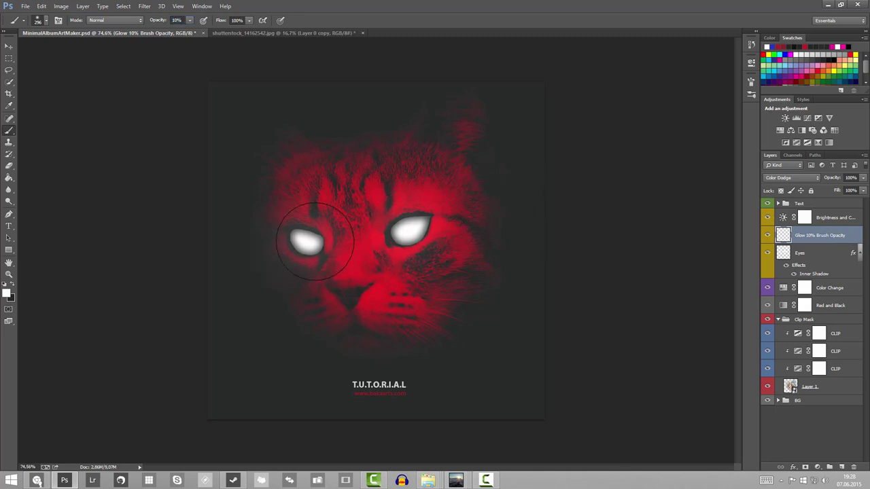
alt+click(381, 291)
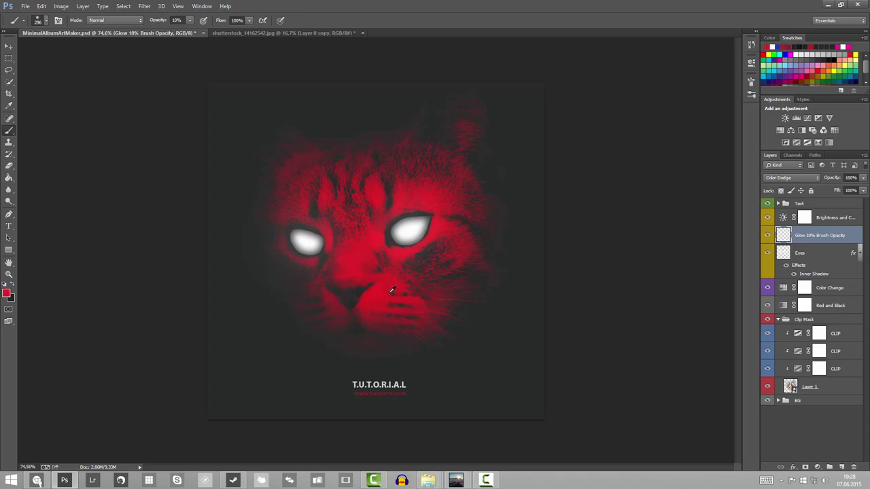
mouse_move(399, 285)
mouse_down()
mouse_move(389, 235)
mouse_move(407, 224)
mouse_move(326, 242)
mouse_up()
- Hide the glow layer and tune Color Change Hue/Saturation to Hue +119, Saturation +41, Lightness -9
click(768, 235)
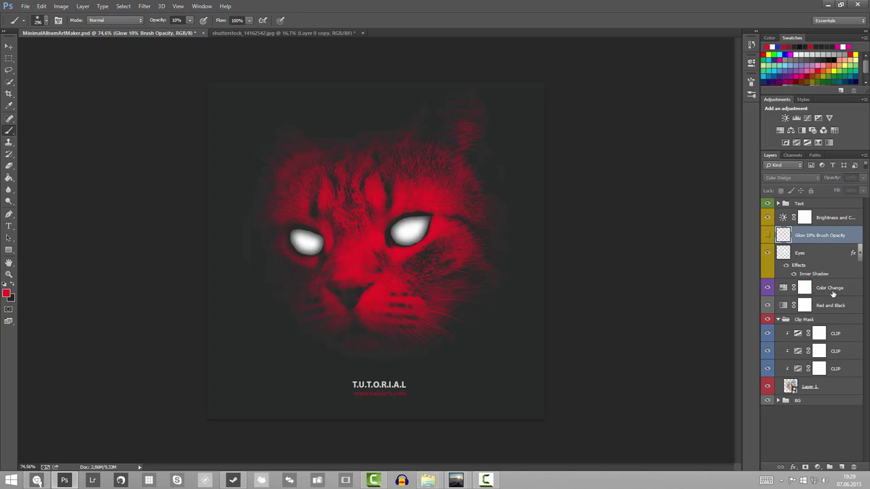
click(836, 292)
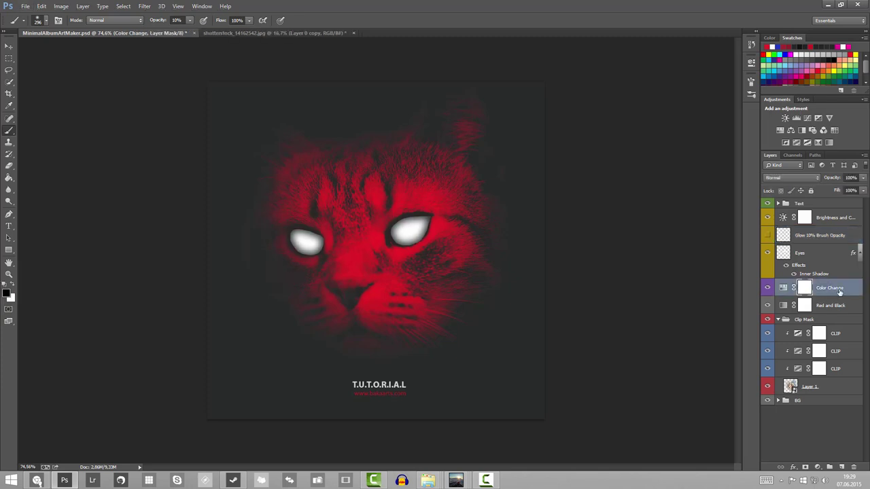
double_click(784, 288)
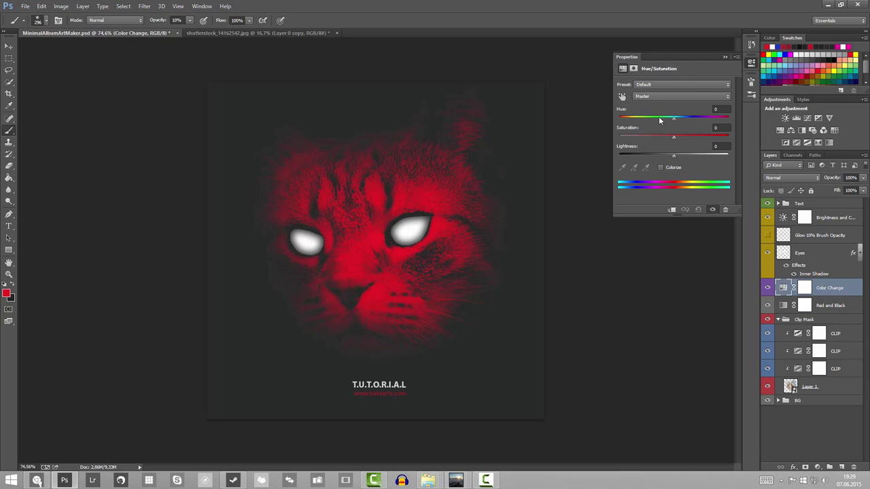
drag(673, 116, 714, 119)
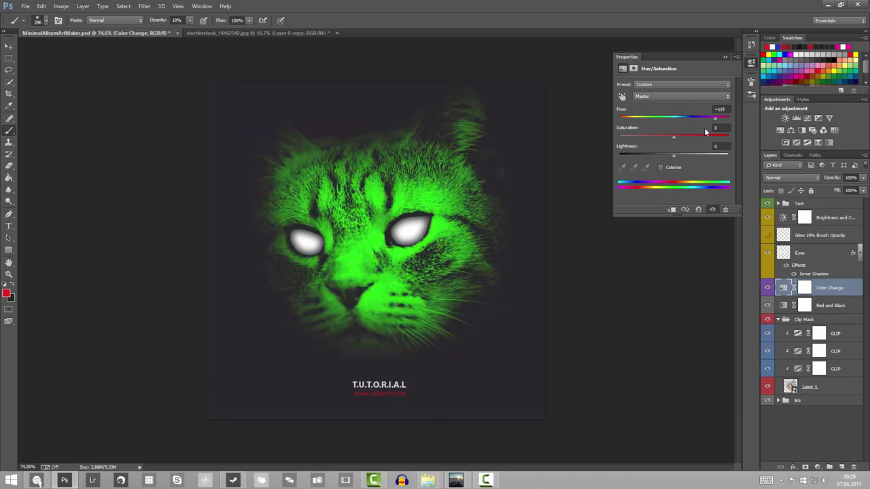
drag(674, 138, 703, 138)
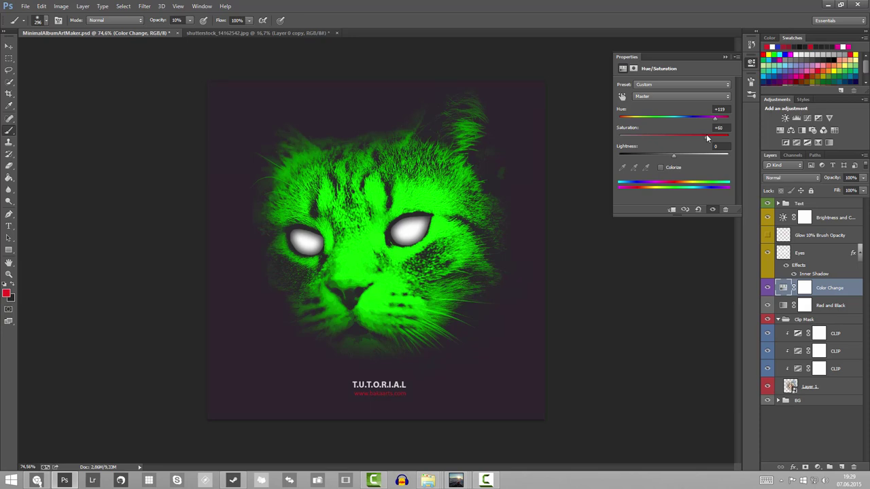
drag(700, 138, 669, 155)
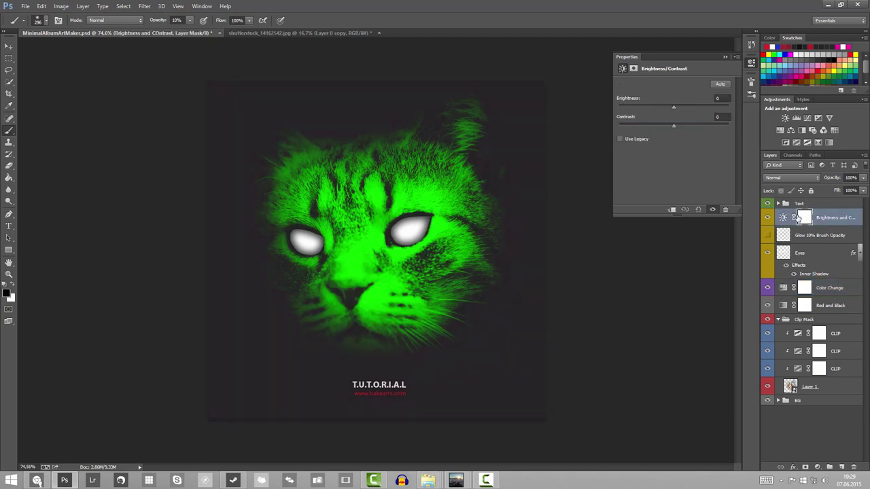
- Set the Brightness and Contrast adjustment layer to Brightness -50 and Contrast -13
click(835, 218)
click(783, 218)
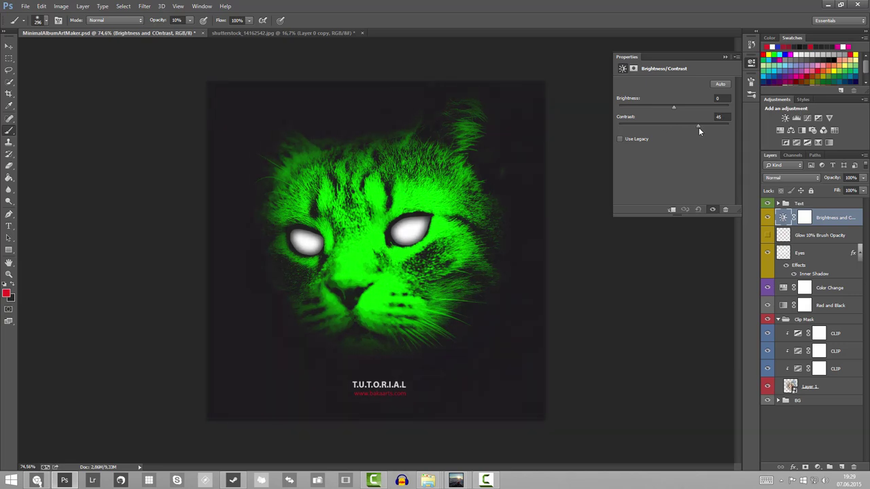
drag(699, 127, 652, 128)
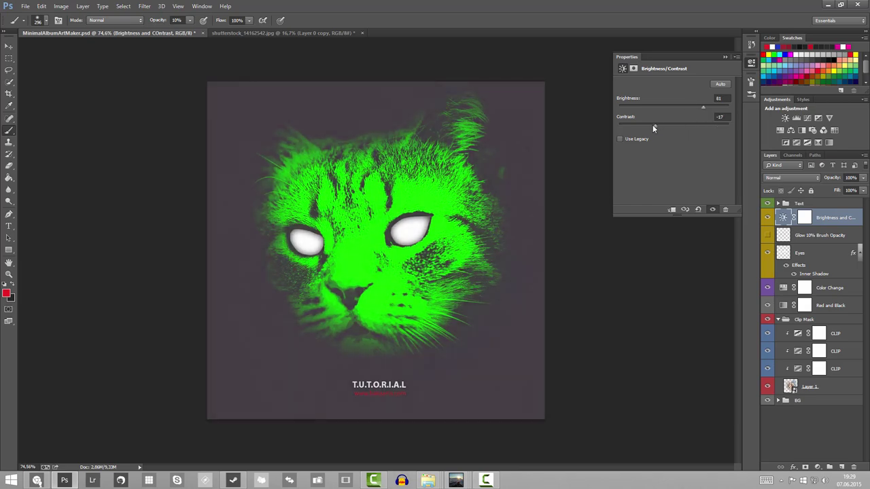
drag(702, 107, 656, 106)
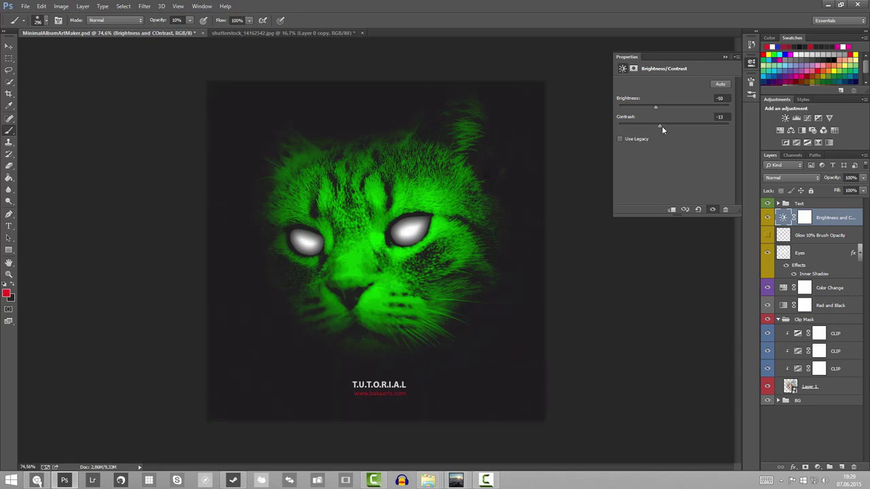
click(725, 56)
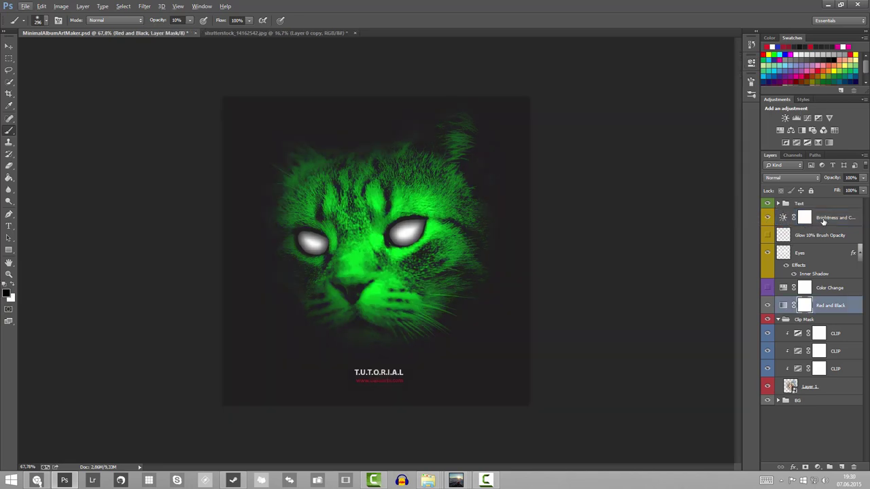
click(823, 219)
click(778, 204)
click(816, 204)
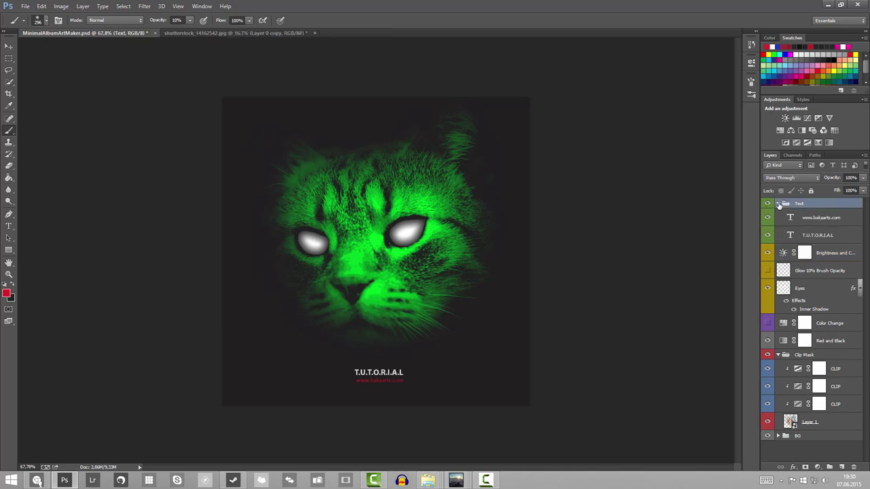
click(819, 218)
click(819, 236)
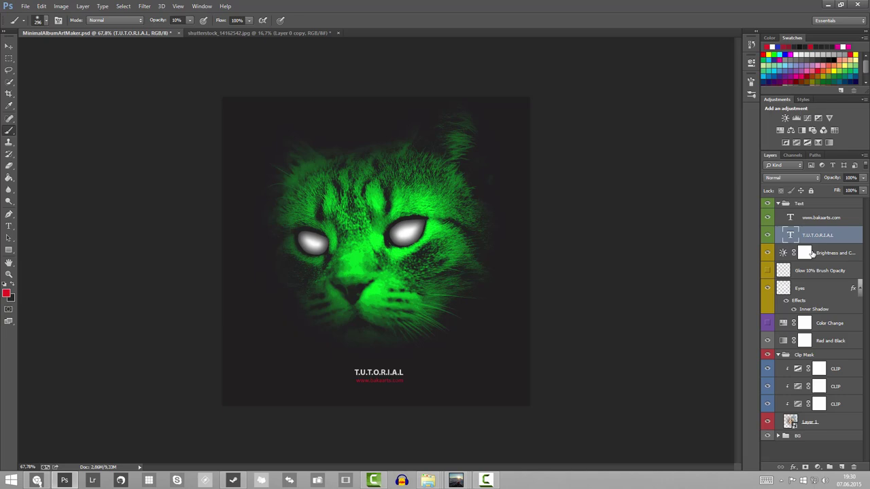
click(809, 219)
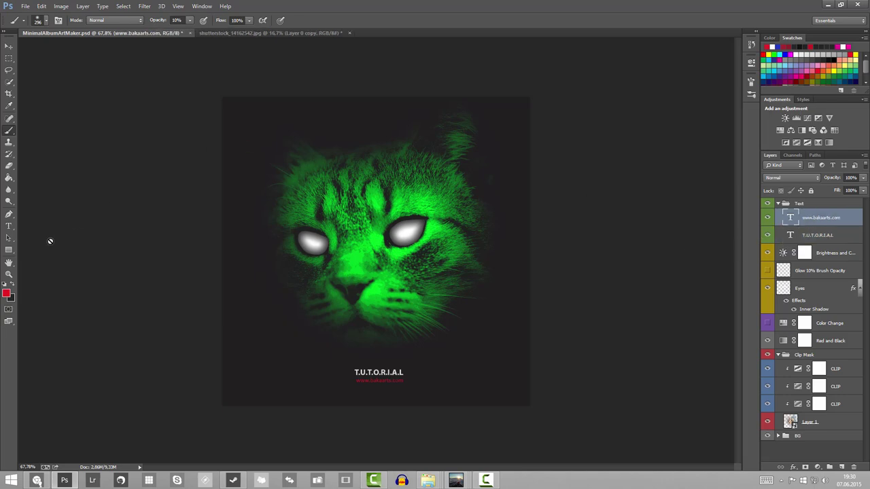
click(9, 226)
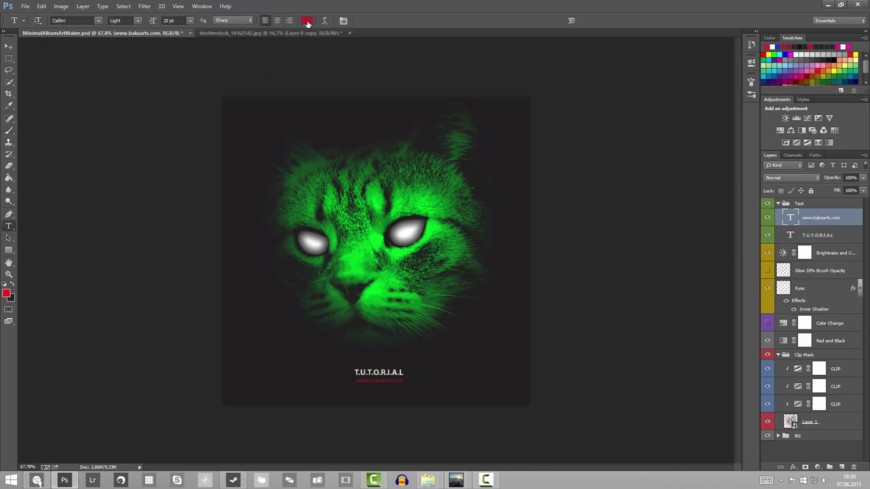
click(307, 21)
drag(359, 263, 384, 236)
click(806, 197)
scroll(415, 357, up, 3)
scroll(408, 359, down, 3)
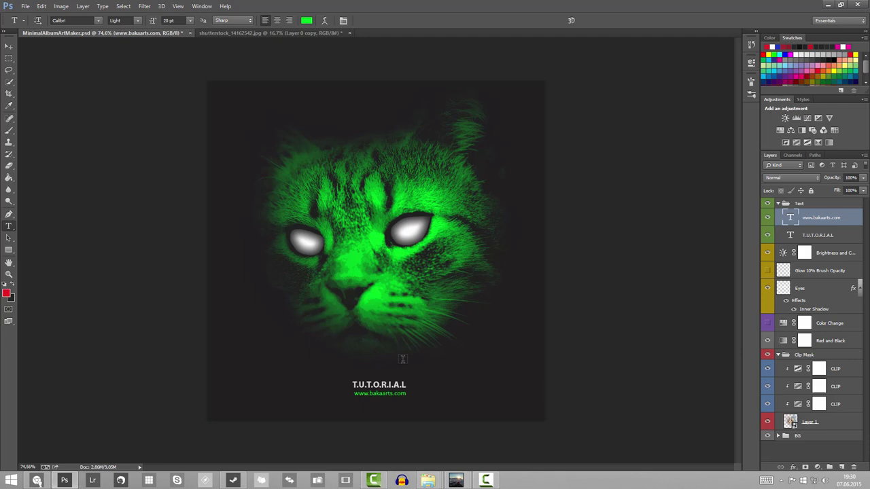
scroll(399, 364, down, 2)
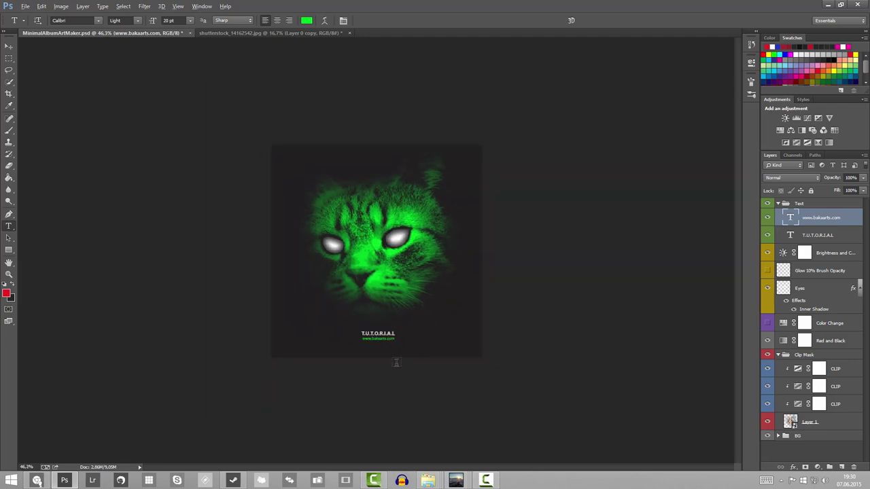
scroll(396, 363, up, 2)
scroll(399, 357, down, 2)
click(838, 235)
click(837, 218)
- Add a new empty layer above DO NOT TOUCH inside the BG group
scroll(395, 234, up, 1)
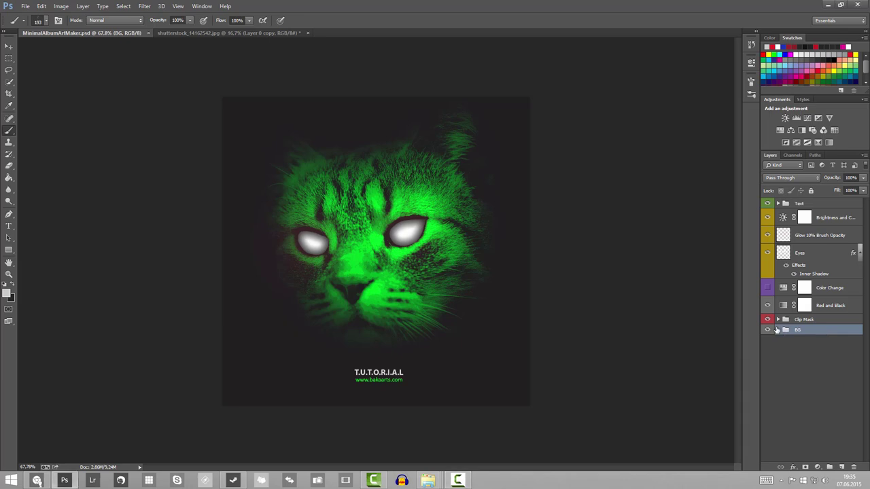
click(778, 331)
click(805, 350)
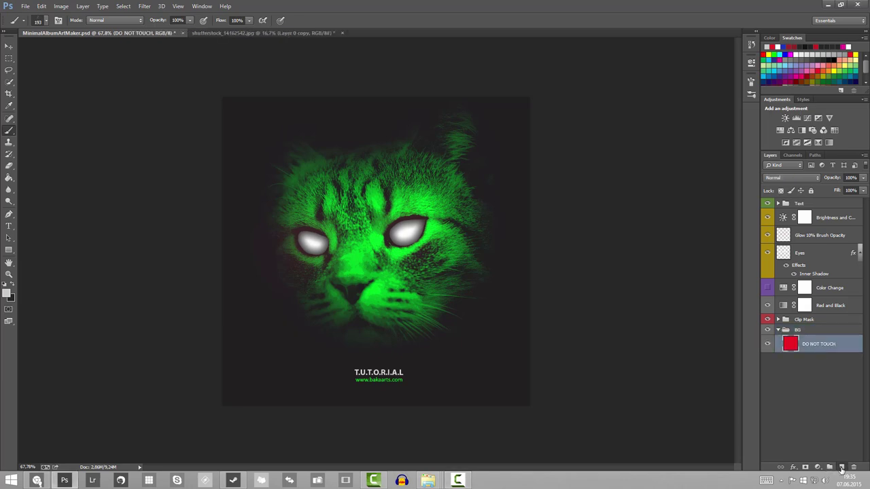
click(841, 467)
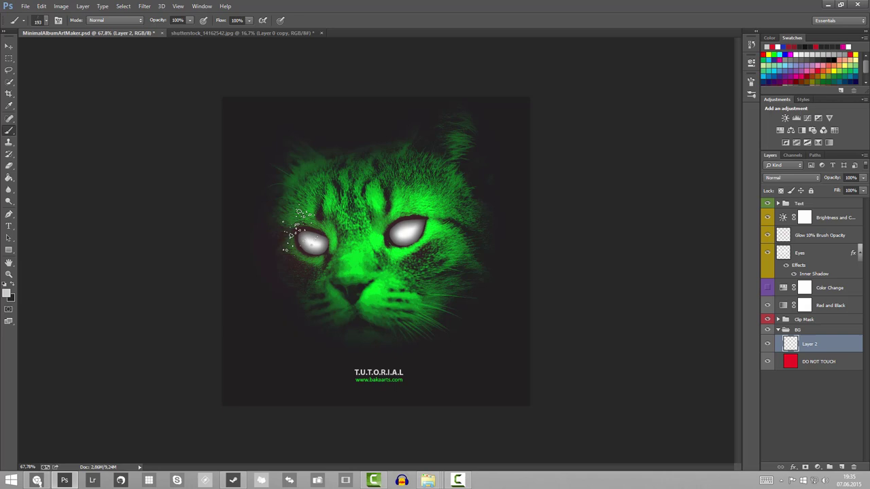
- Try painting green streaks across the cat's eyes, undoing each one
drag(195, 249, 603, 218)
key(ctrl+z)
drag(189, 258, 609, 204)
key(ctrl+z)
drag(203, 240, 656, 203)
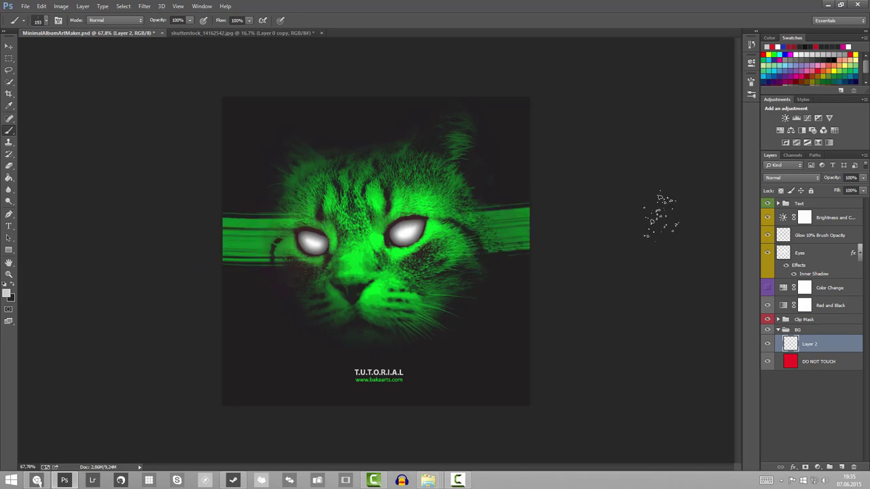
scroll(579, 227, down, 2)
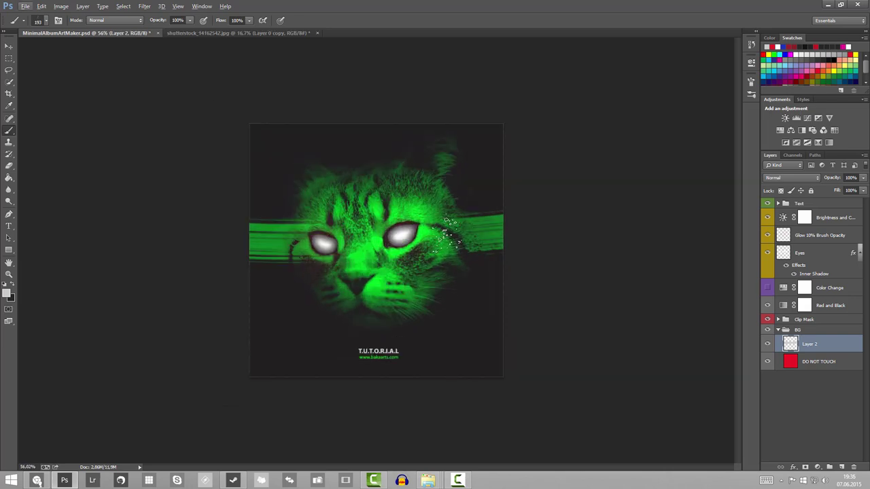
key(ctrl+z)
scroll(435, 231, up, 2)
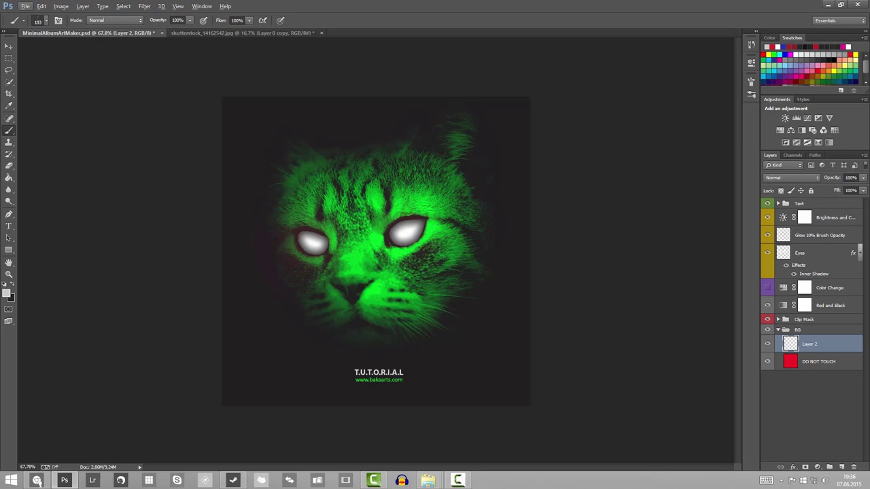
- Place the BarkDeciduous0179_9_S bark image from File Explorer, scaled to cover the square
click(427, 481)
drag(579, 86, 41, 45)
drag(578, 281, 558, 267)
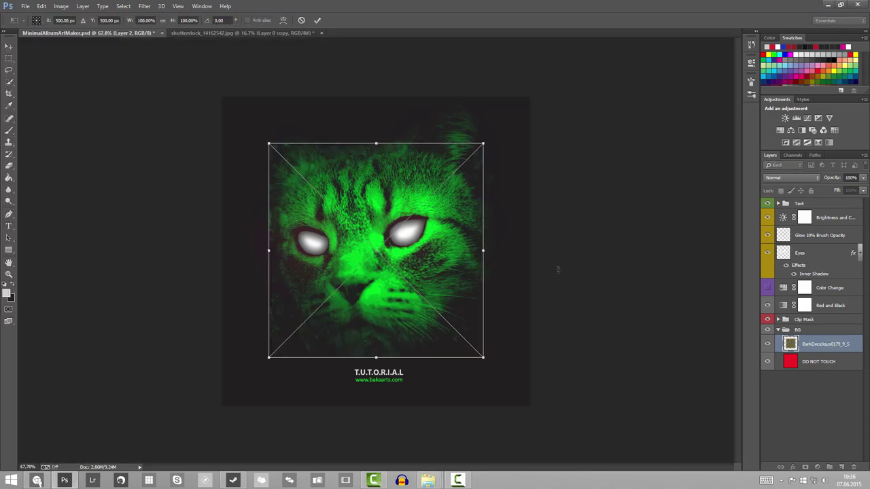
drag(452, 258, 395, 191)
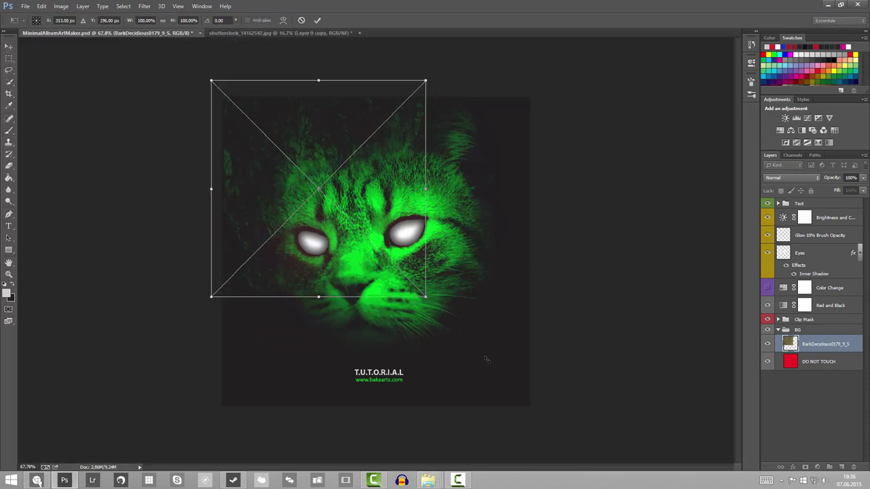
drag(427, 289, 574, 402)
key(Return)
key(b)
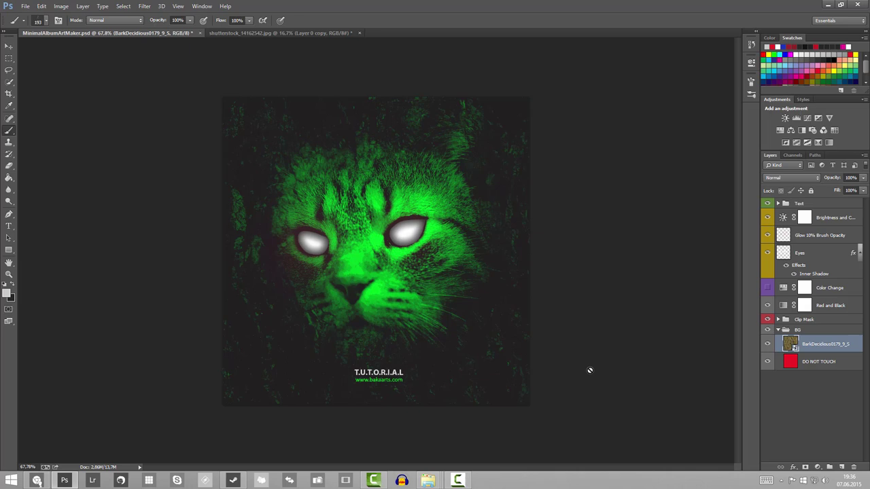
scroll(510, 330, down, 3)
scroll(451, 331, up, 3)
scroll(451, 331, down, 2)
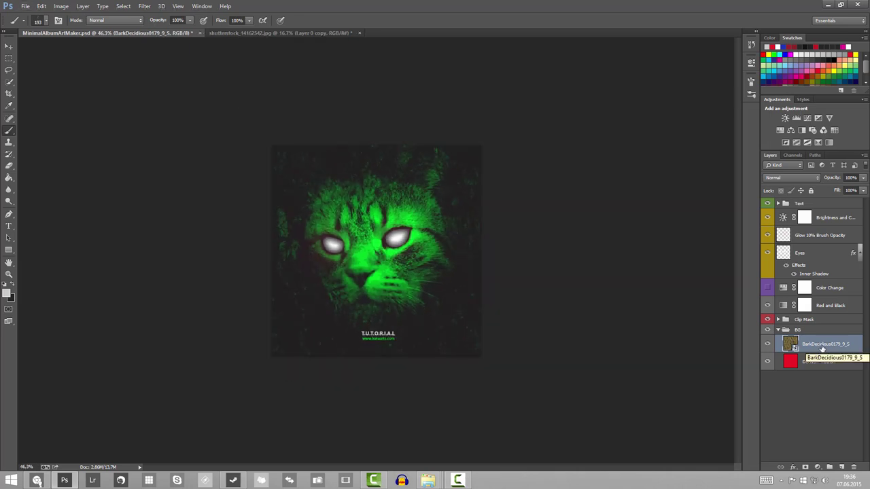
- Delete the bark layer and paste shutterstock_61326988, enlarged to fill the cover
key(Delete)
scroll(651, 350, down, 1)
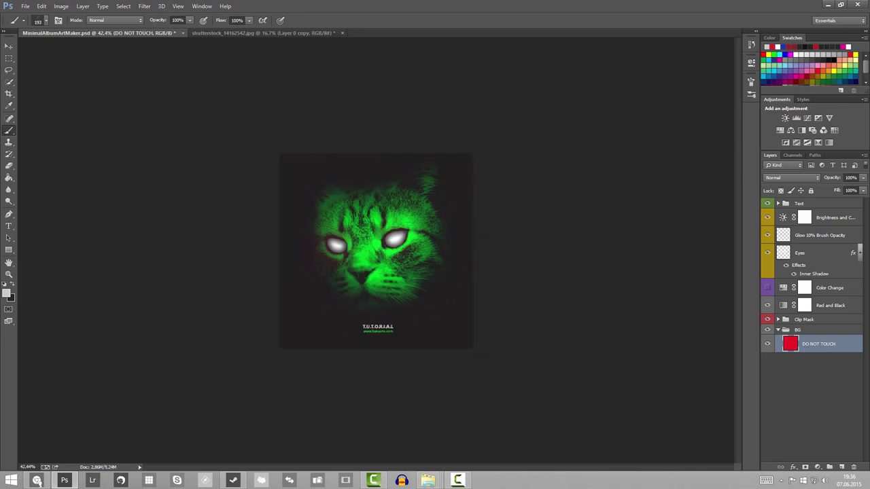
key(ctrl+v)
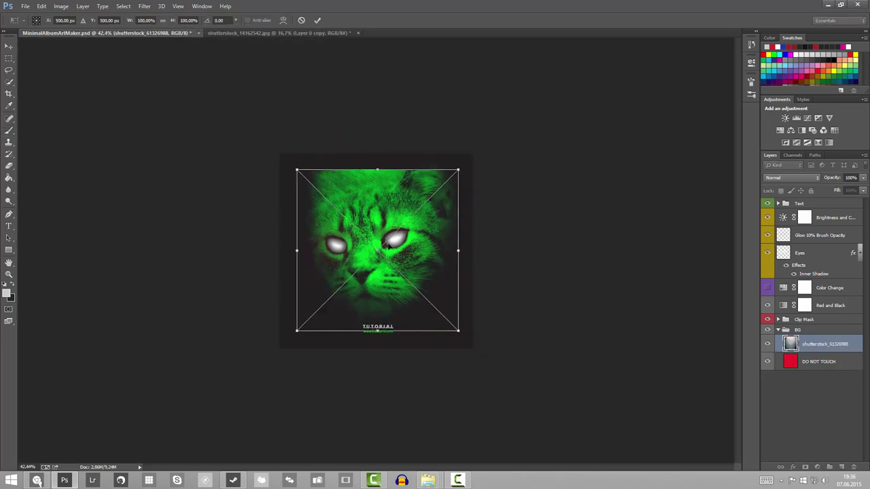
drag(415, 306, 559, 401)
key(Return)
scroll(496, 333, up, 2)
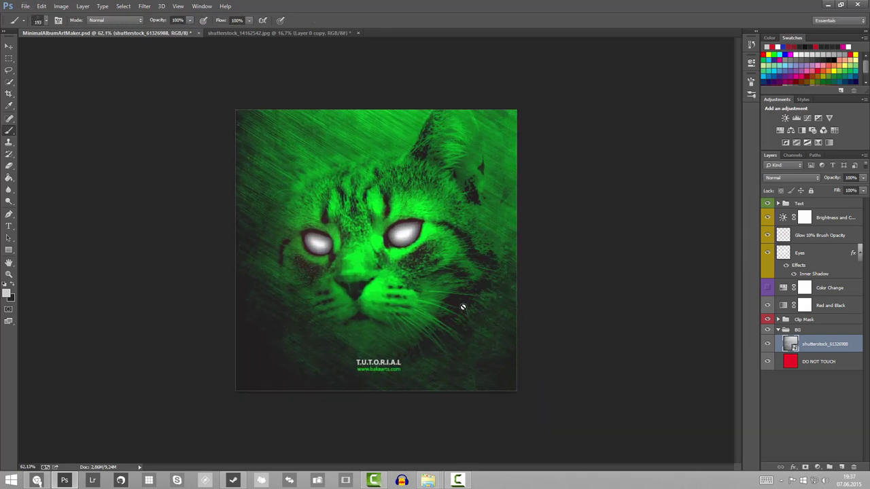
scroll(378, 282, down, 3)
key(alt)
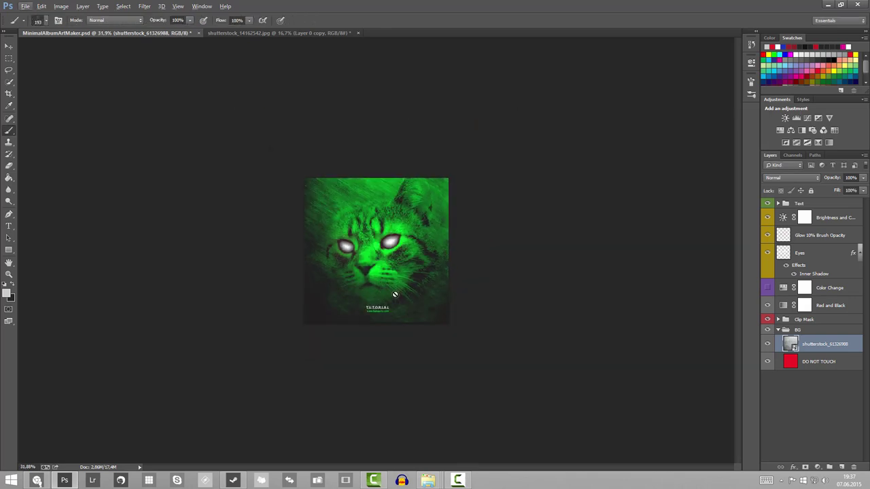
scroll(510, 297, up, 3)
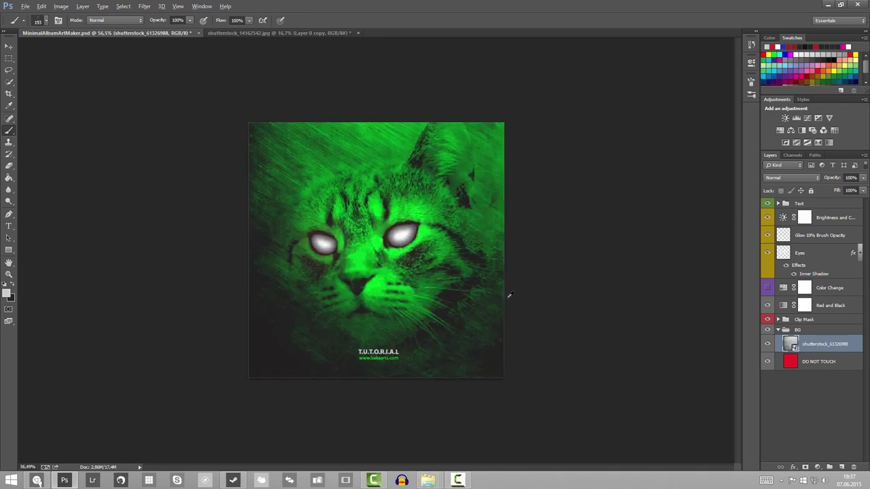
scroll(509, 295, down, 3)
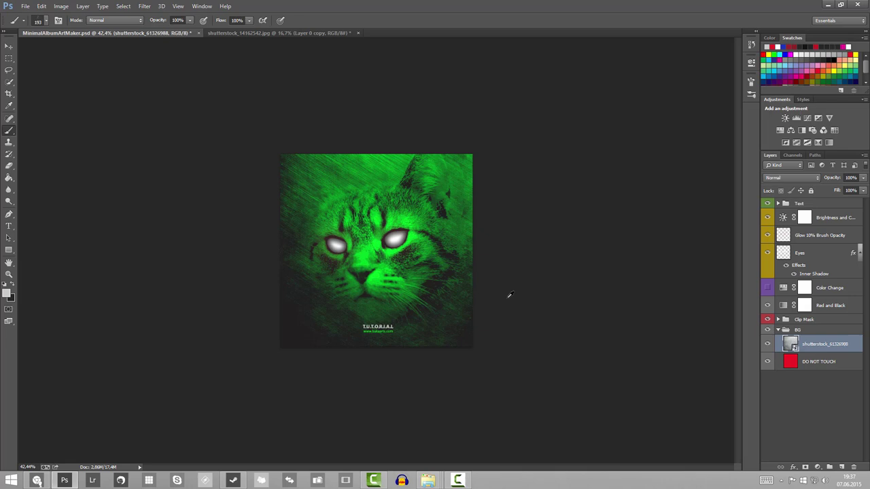